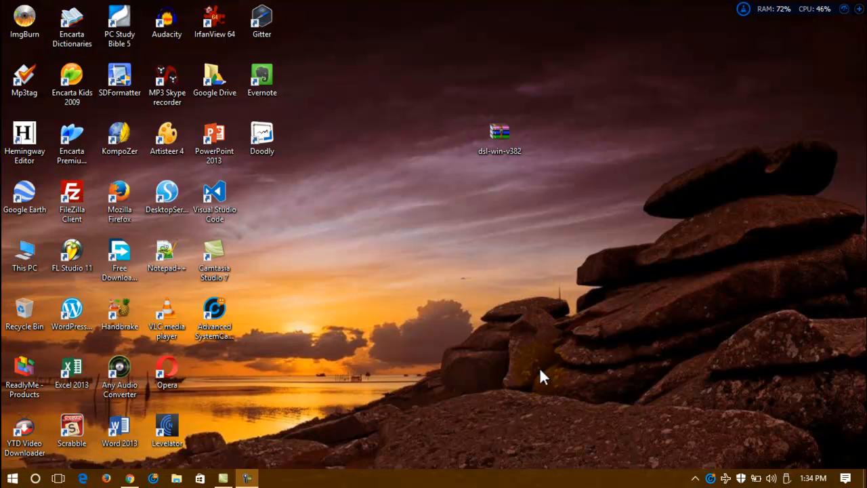
Step: Open Chrome and close the Facebook tab to reveal the XAMPP for Windows download page
{"action": "left_click", "coordinate": [540, 303]}
{"action": "left_click", "coordinate": [131, 479]}
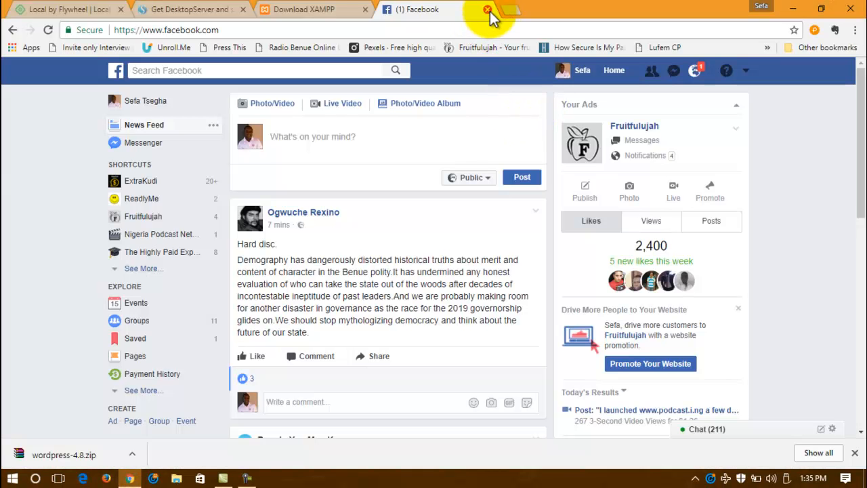
{"action": "left_click", "coordinate": [488, 10]}
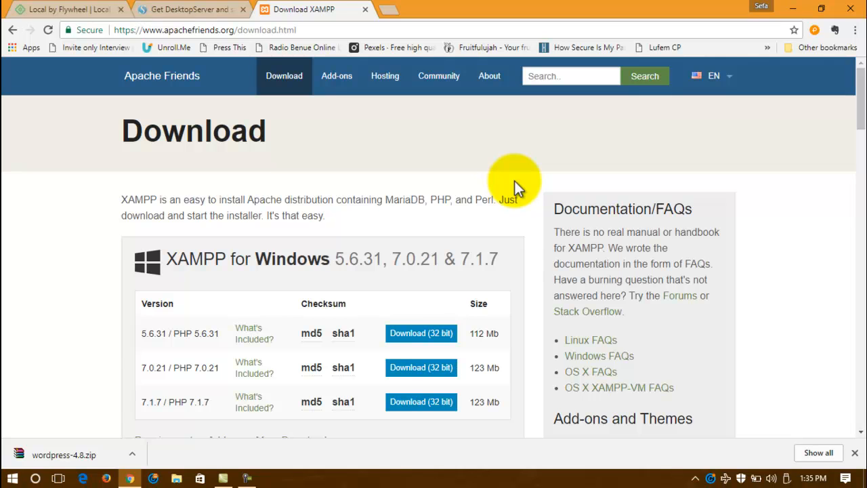
{"action": "scroll", "coordinate": [514, 180], "scroll_direction": "down", "scroll_amount": 3}
{"action": "scroll", "coordinate": [514, 180], "scroll_direction": "up", "scroll_amount": 2}
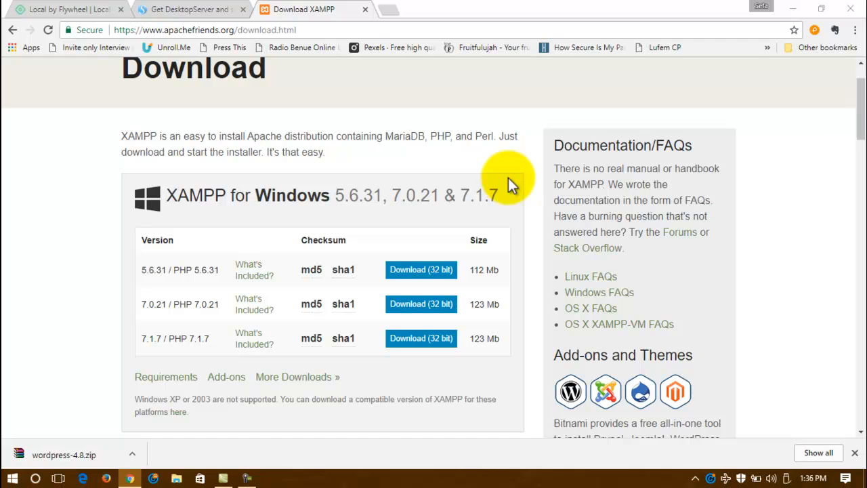
{"action": "left_click", "coordinate": [512, 170]}
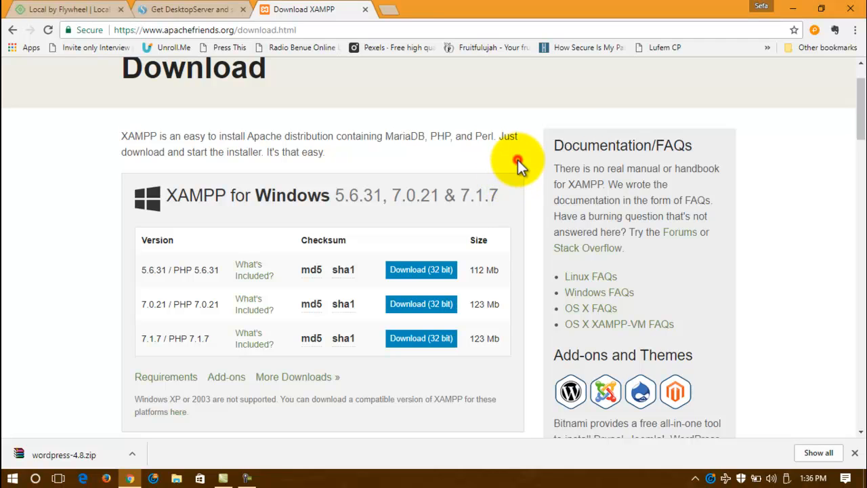
Step: Switch to the Local by Flywheel tab and scroll through its local WordPress development pitch
{"action": "left_click", "coordinate": [76, 14]}
{"action": "left_click", "coordinate": [252, 164]}
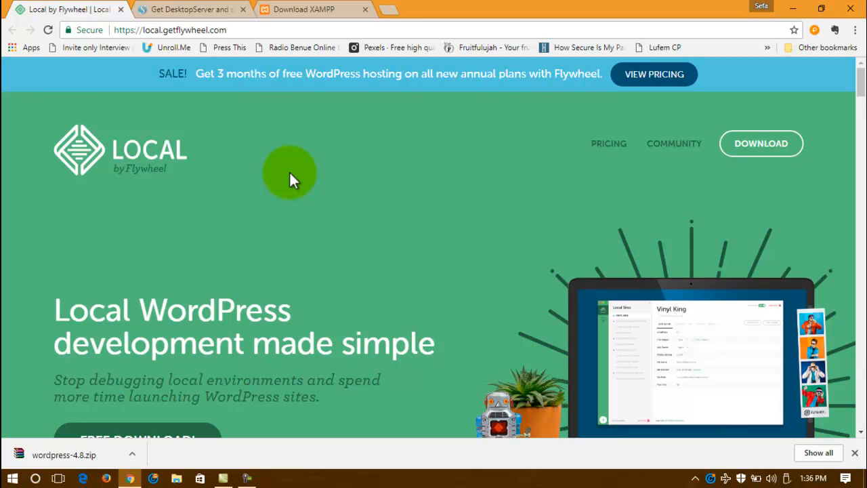
{"action": "scroll", "coordinate": [289, 175], "scroll_direction": "down", "scroll_amount": 5}
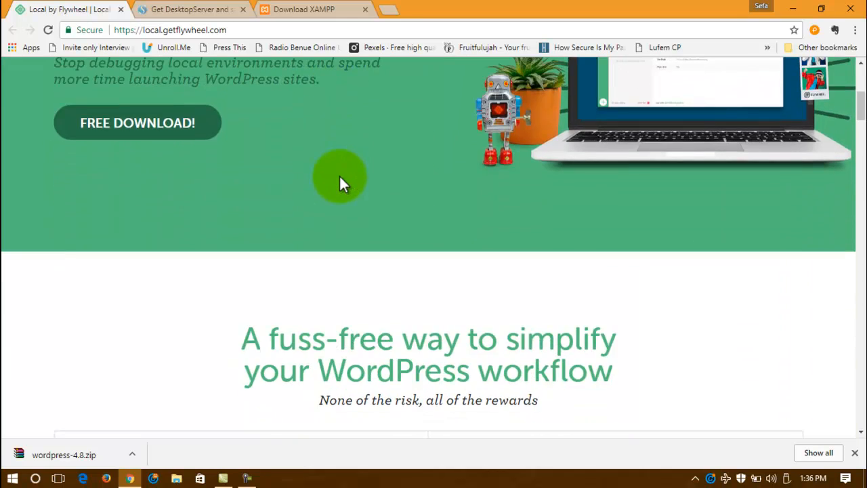
{"action": "scroll", "coordinate": [339, 175], "scroll_direction": "up", "scroll_amount": 4}
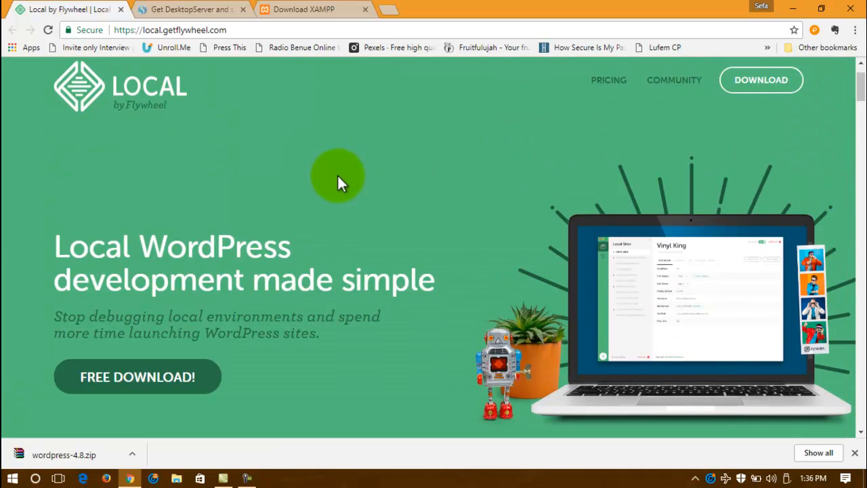
{"action": "scroll", "coordinate": [338, 175], "scroll_direction": "down", "scroll_amount": 3}
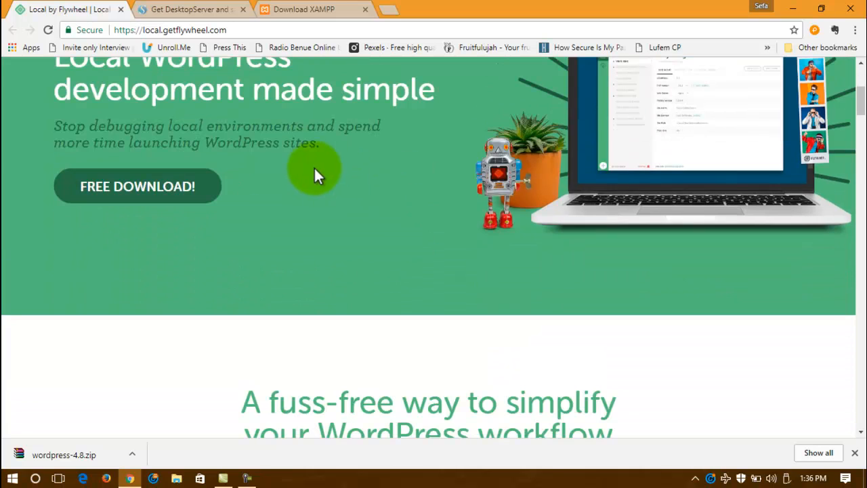
Step: Skim the Get DesktopServer page, then look back at Local by Flywheel for comparison
{"action": "left_click", "coordinate": [190, 12]}
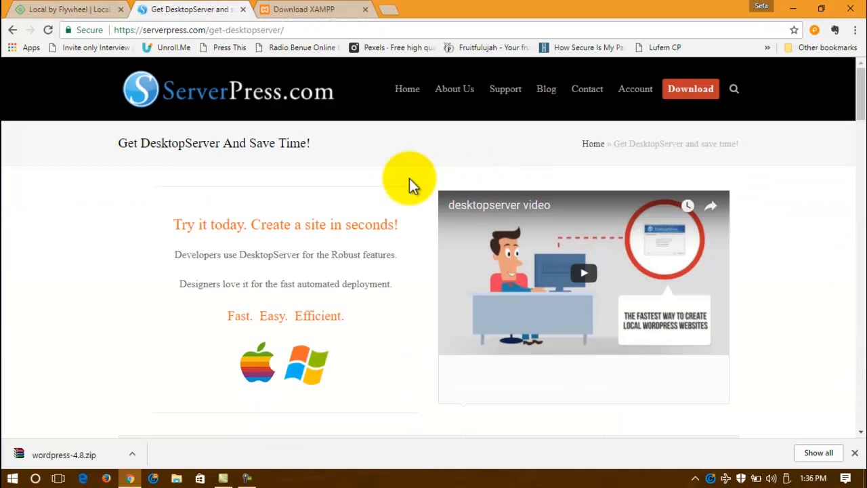
{"action": "scroll", "coordinate": [385, 204], "scroll_direction": "down", "scroll_amount": 10}
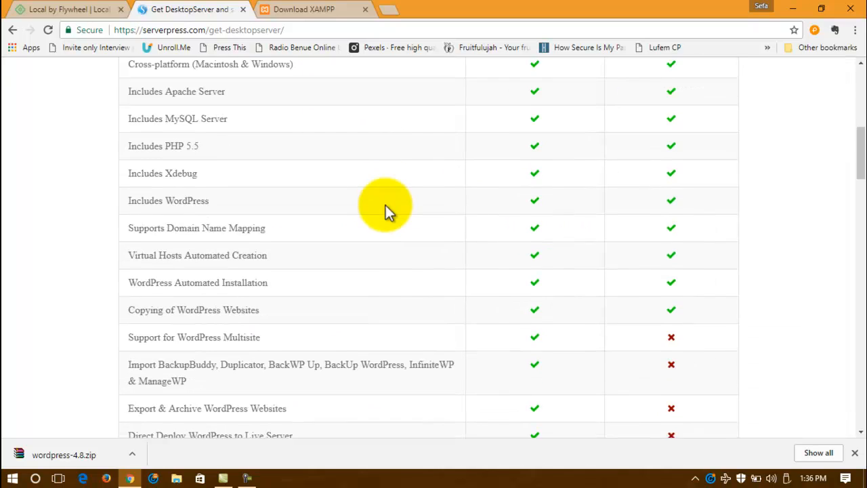
{"action": "scroll", "coordinate": [385, 201], "scroll_direction": "down", "scroll_amount": 5}
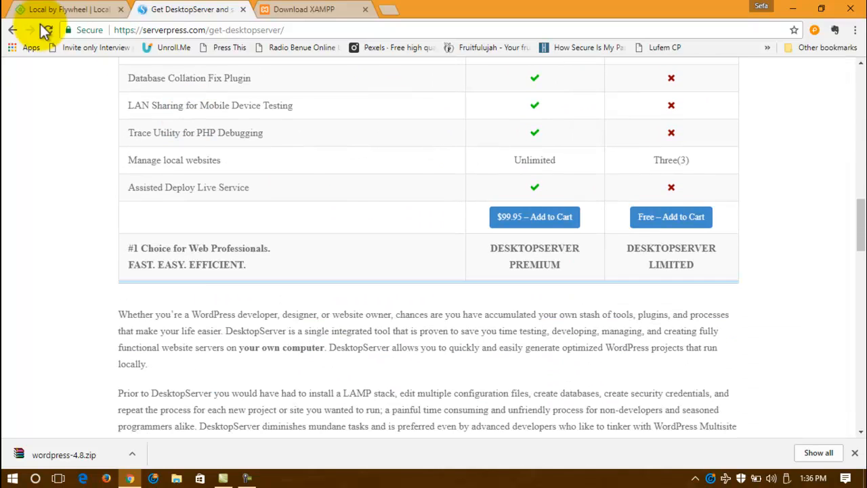
{"action": "left_click", "coordinate": [61, 14]}
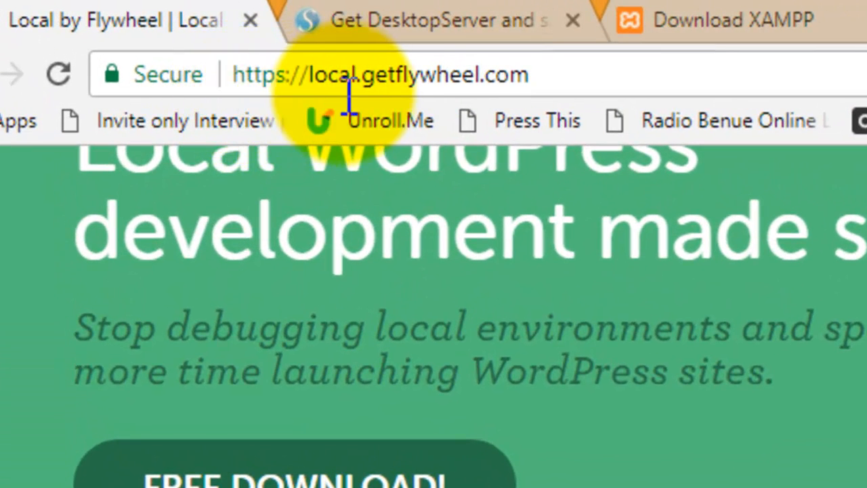
{"action": "scroll", "coordinate": [860, 407], "scroll_direction": "down", "scroll_amount": 5}
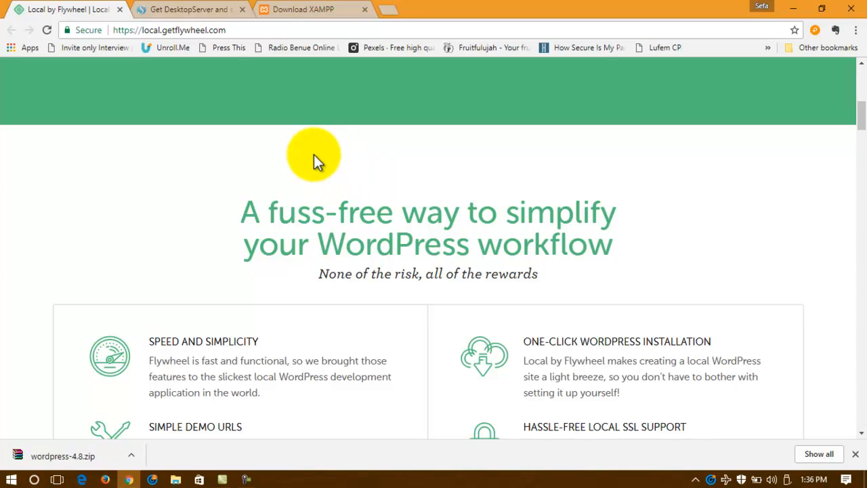
Step: Review the DesktopServer Premium ($99.95) versus free Limited feature table, then minimize Chrome
{"action": "left_click", "coordinate": [194, 11]}
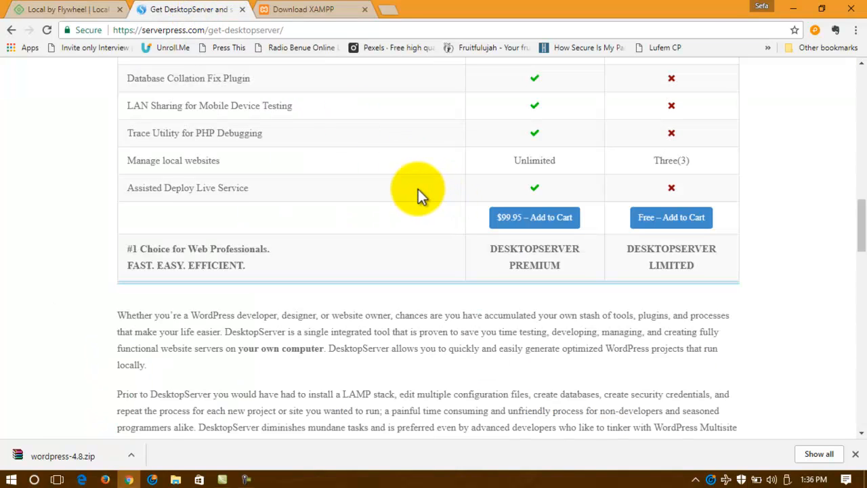
{"action": "scroll", "coordinate": [418, 189], "scroll_direction": "up", "scroll_amount": 10}
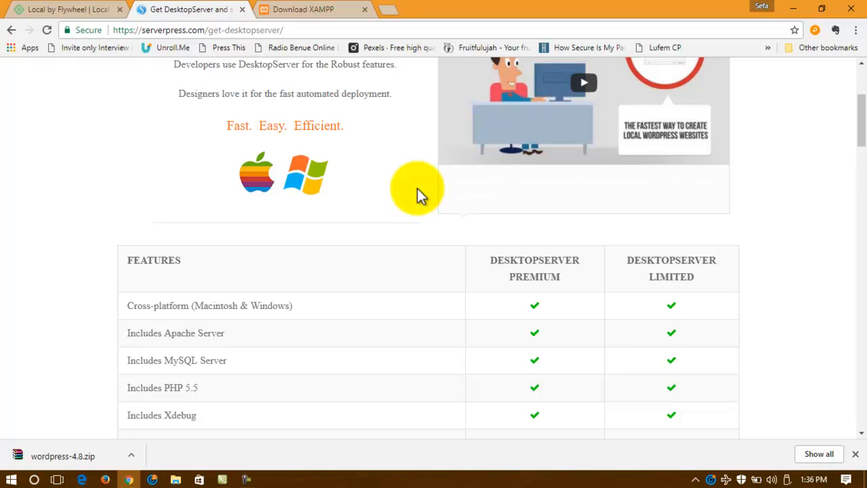
{"action": "scroll", "coordinate": [417, 189], "scroll_direction": "up", "scroll_amount": 3}
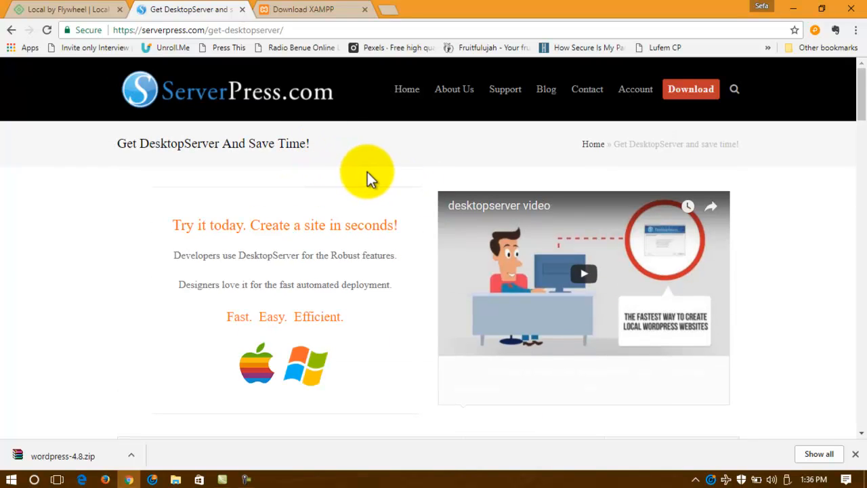
{"action": "scroll", "coordinate": [367, 172], "scroll_direction": "down", "scroll_amount": 3}
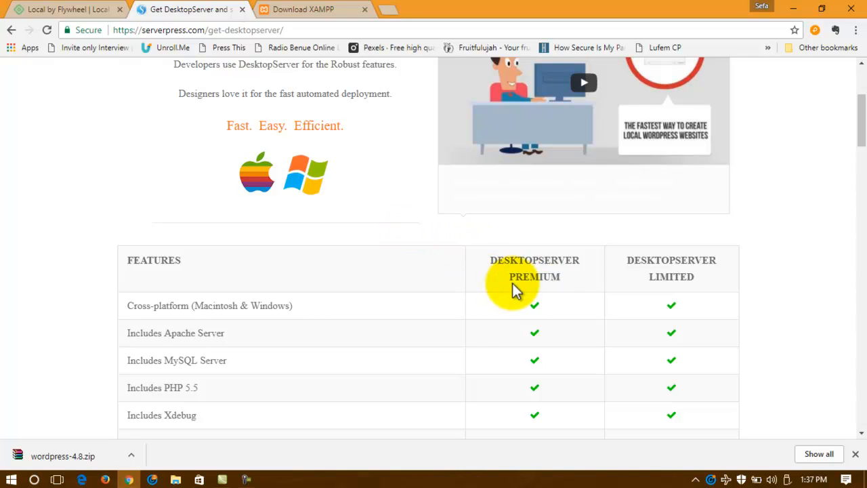
{"action": "scroll", "coordinate": [652, 276], "scroll_direction": "down", "scroll_amount": 2}
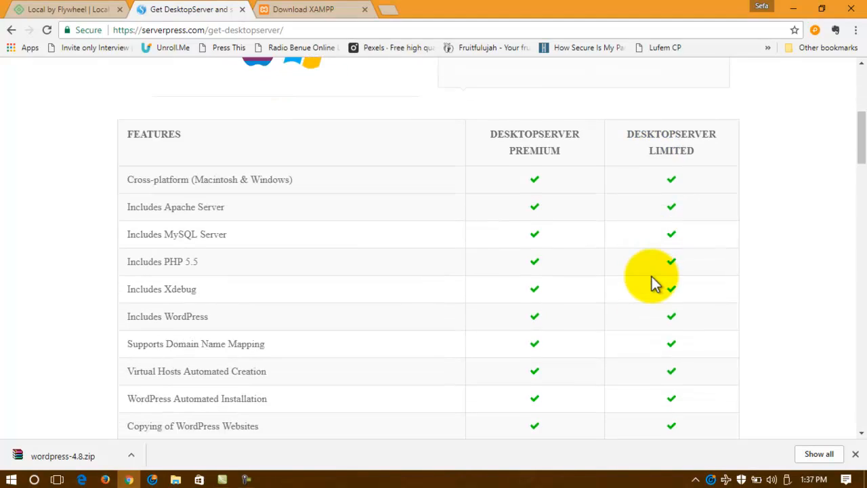
{"action": "scroll", "coordinate": [652, 276], "scroll_direction": "down", "scroll_amount": 8}
{"action": "scroll", "coordinate": [623, 243], "scroll_direction": "up", "scroll_amount": 2}
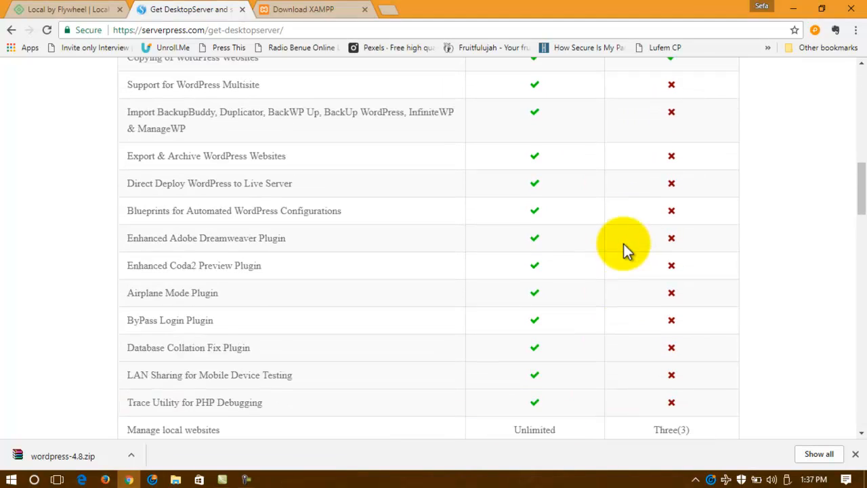
{"action": "scroll", "coordinate": [624, 244], "scroll_direction": "up", "scroll_amount": 1}
{"action": "scroll", "coordinate": [501, 235], "scroll_direction": "up", "scroll_amount": 1}
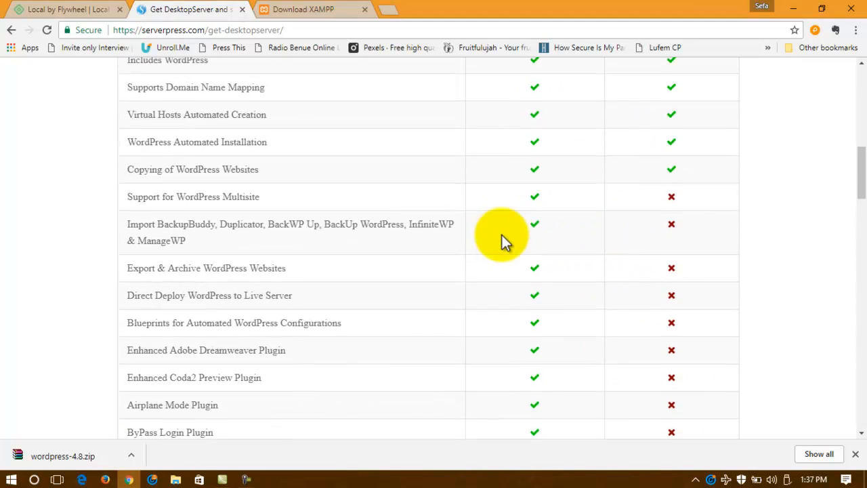
{"action": "scroll", "coordinate": [653, 154], "scroll_direction": "down", "scroll_amount": 4}
{"action": "scroll", "coordinate": [653, 163], "scroll_direction": "down", "scroll_amount": 1}
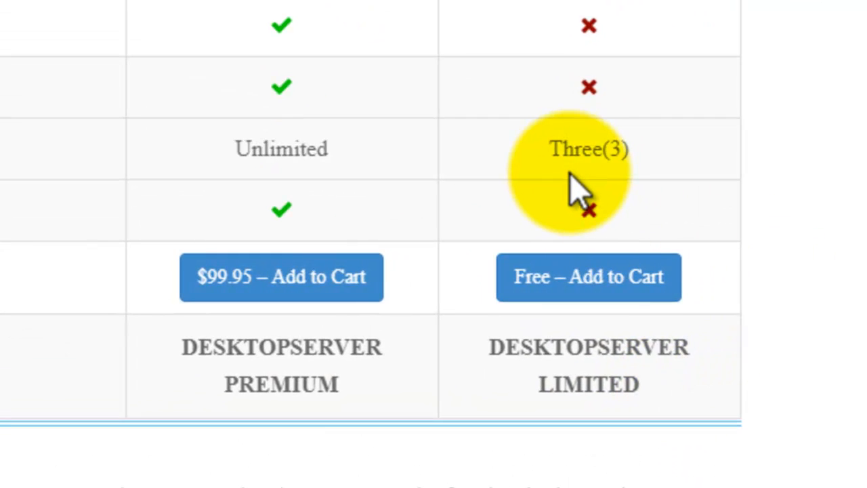
{"action": "scroll", "coordinate": [651, 216], "scroll_direction": "up", "scroll_amount": 10}
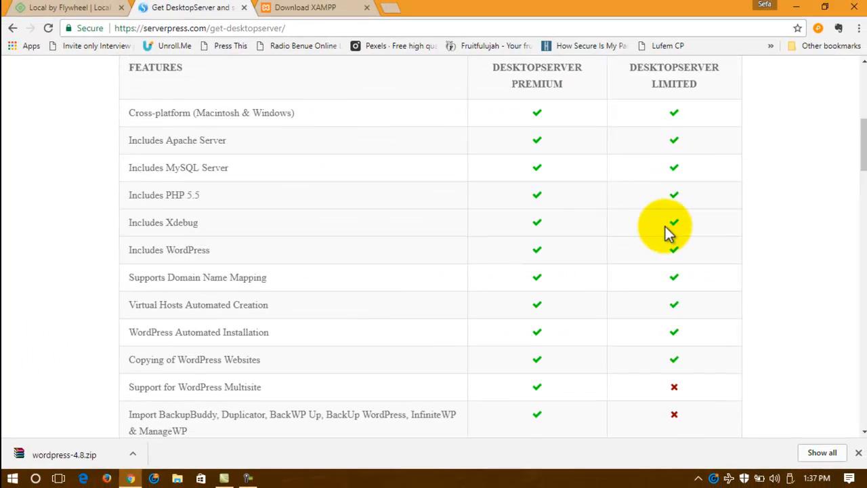
{"action": "scroll", "coordinate": [600, 230], "scroll_direction": "down", "scroll_amount": 8}
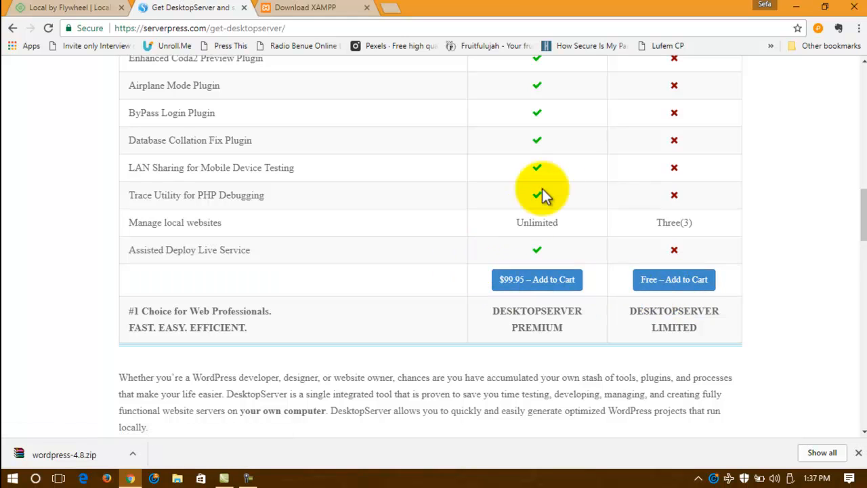
{"action": "left_click", "coordinate": [795, 8]}
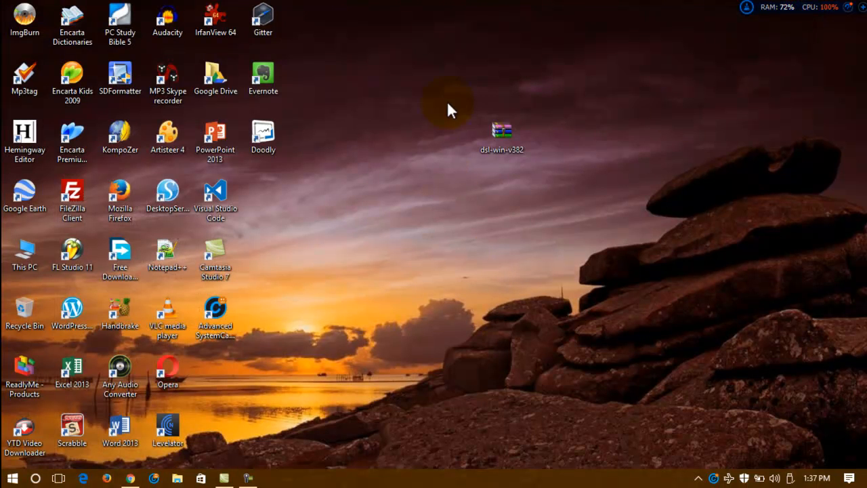
{"action": "left_click_drag", "start_coordinate": [448, 96], "coordinate": [622, 217]}
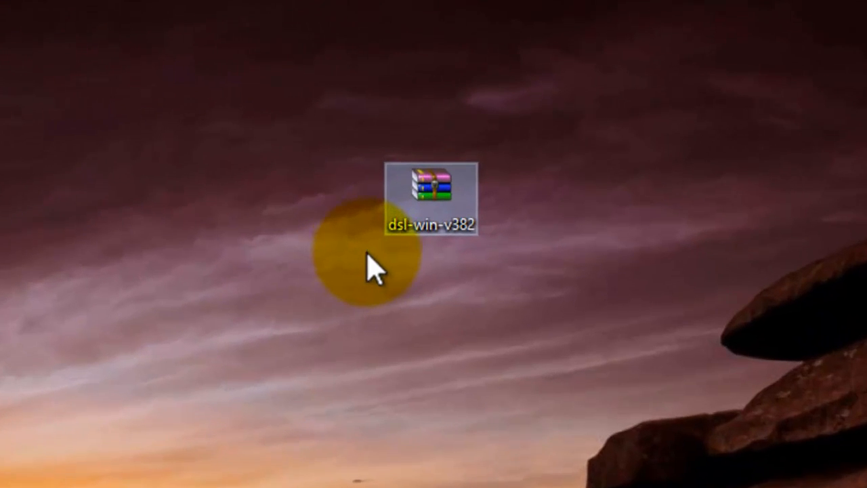
{"action": "left_click", "coordinate": [213, 65]}
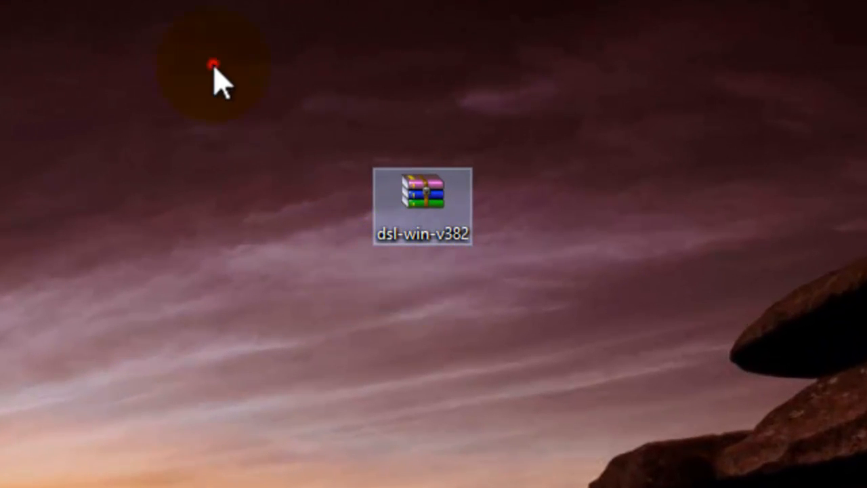
{"action": "left_click_drag", "start_coordinate": [344, 128], "coordinate": [516, 400]}
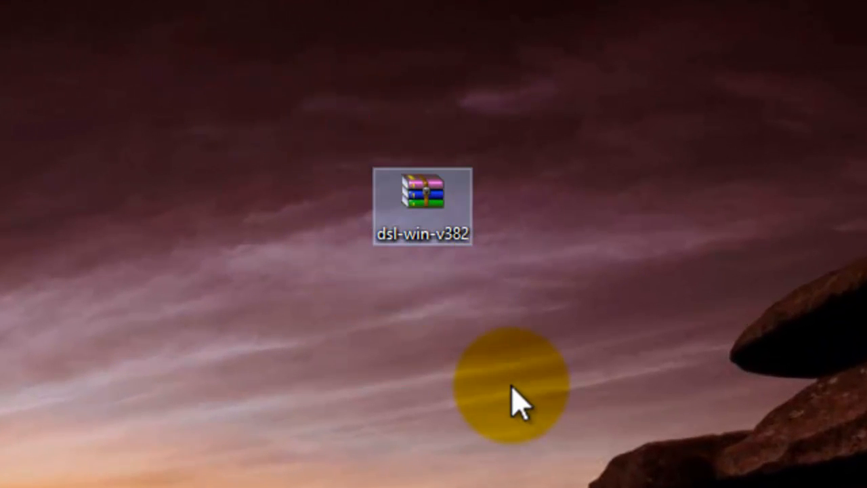
{"action": "left_click_drag", "start_coordinate": [315, 130], "coordinate": [581, 353]}
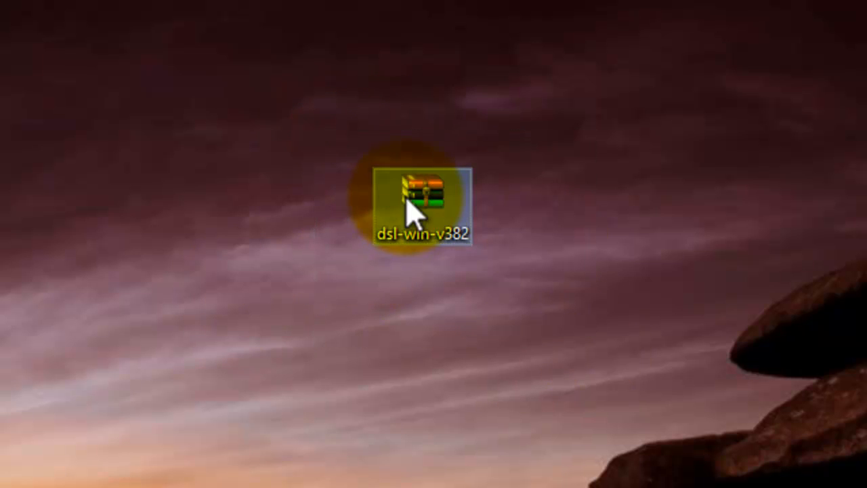
{"action": "right_click", "coordinate": [407, 197]}
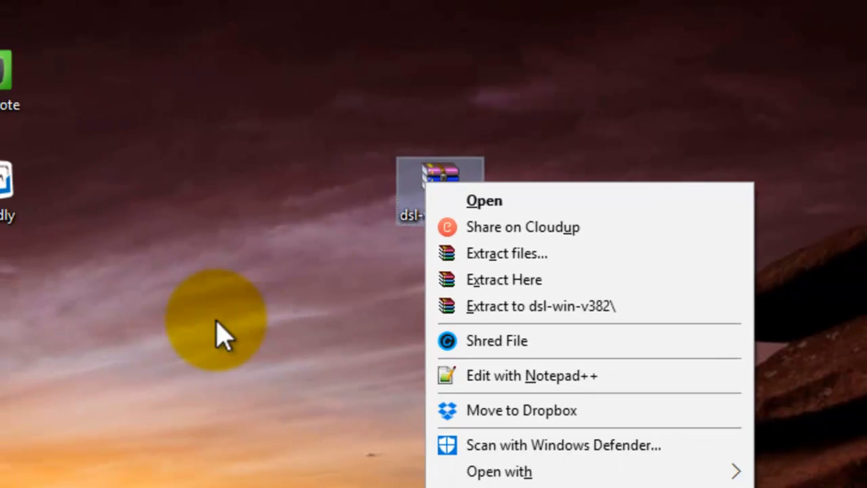
{"action": "left_click", "coordinate": [167, 364]}
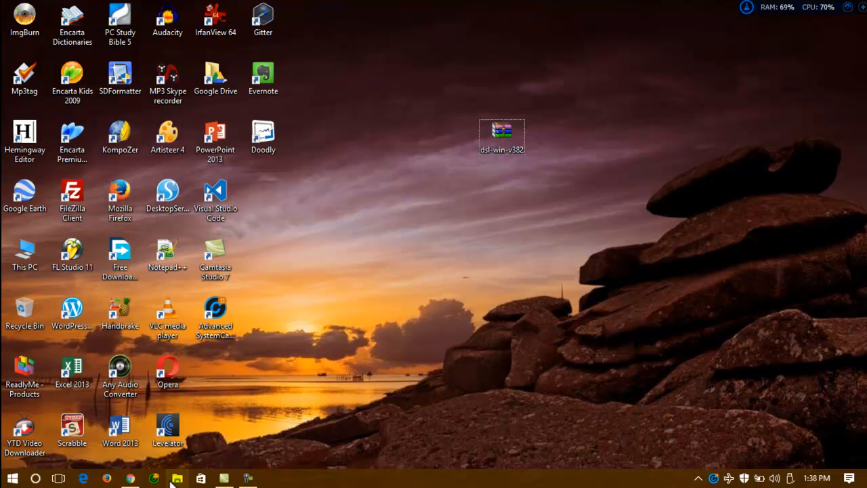
{"action": "left_click", "coordinate": [130, 479]}
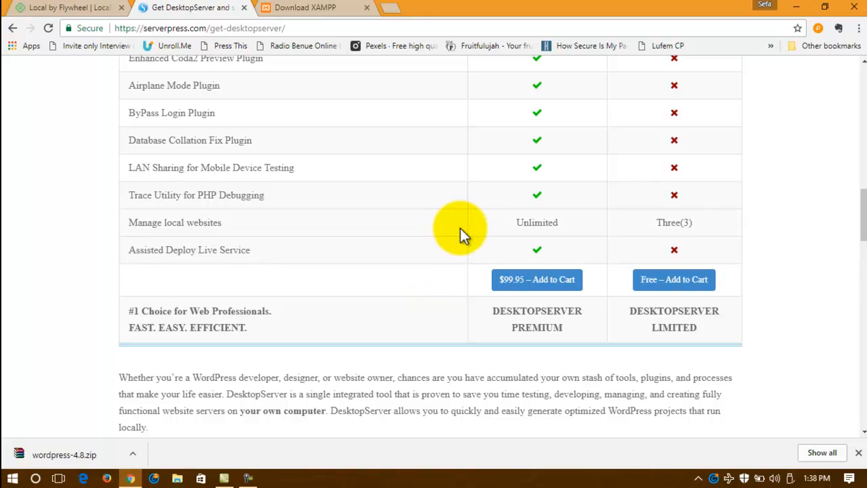
{"action": "scroll", "coordinate": [460, 227], "scroll_direction": "up", "scroll_amount": 15}
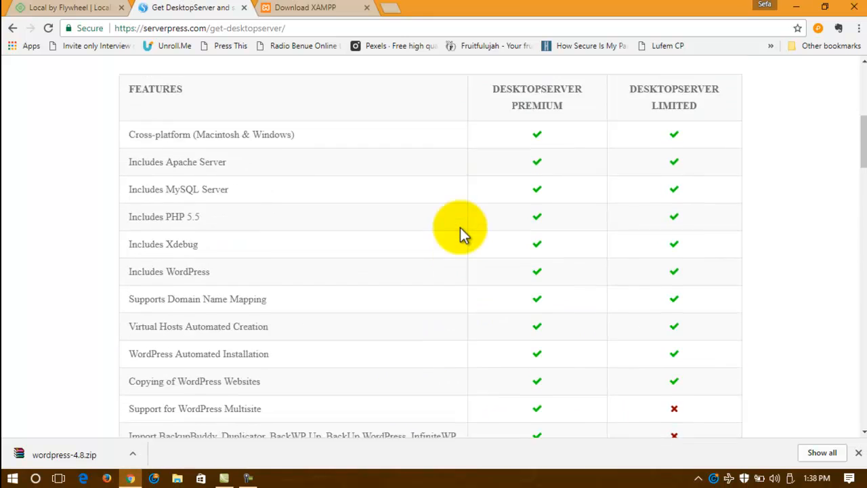
{"action": "scroll", "coordinate": [460, 227], "scroll_direction": "up", "scroll_amount": 3}
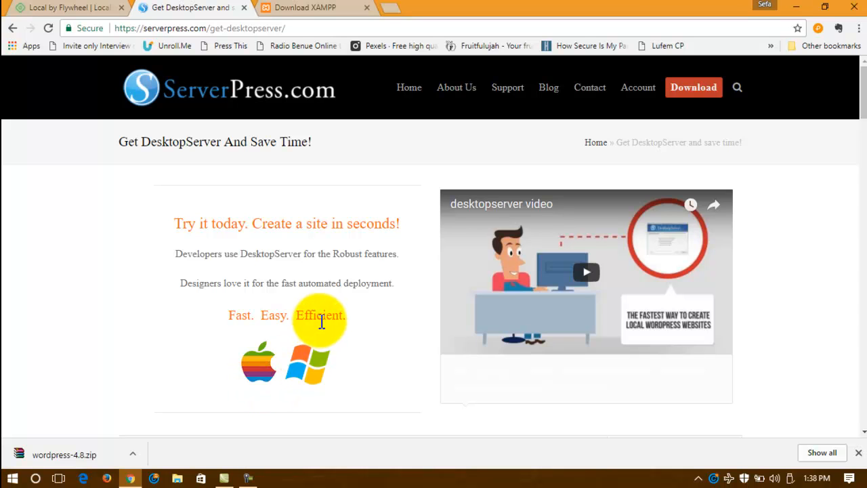
{"action": "scroll", "coordinate": [679, 403], "scroll_direction": "down", "scroll_amount": 5}
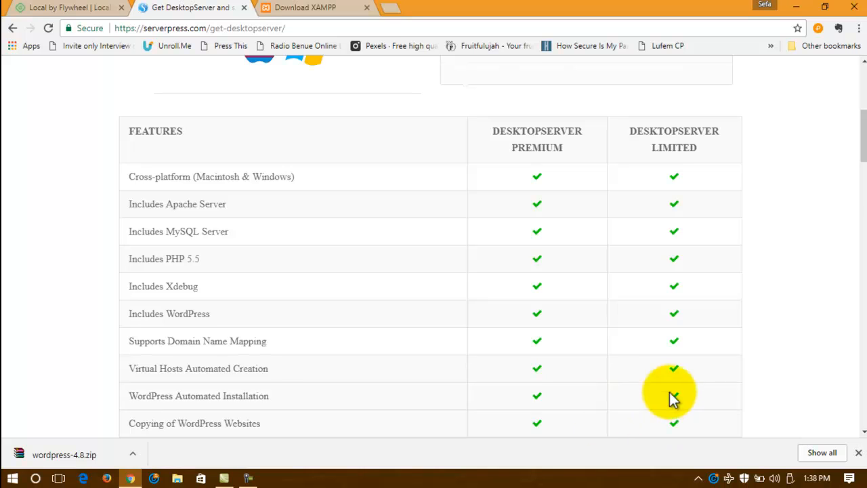
{"action": "scroll", "coordinate": [680, 403], "scroll_direction": "down", "scroll_amount": 5}
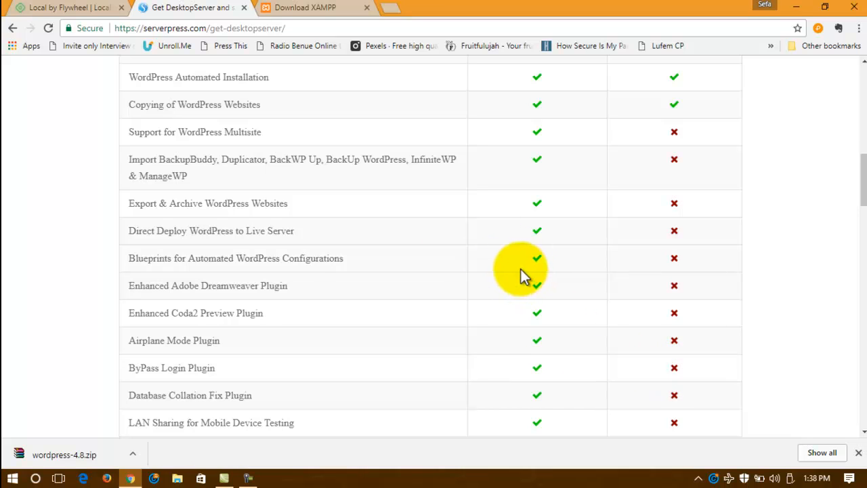
{"action": "left_click", "coordinate": [796, 7]}
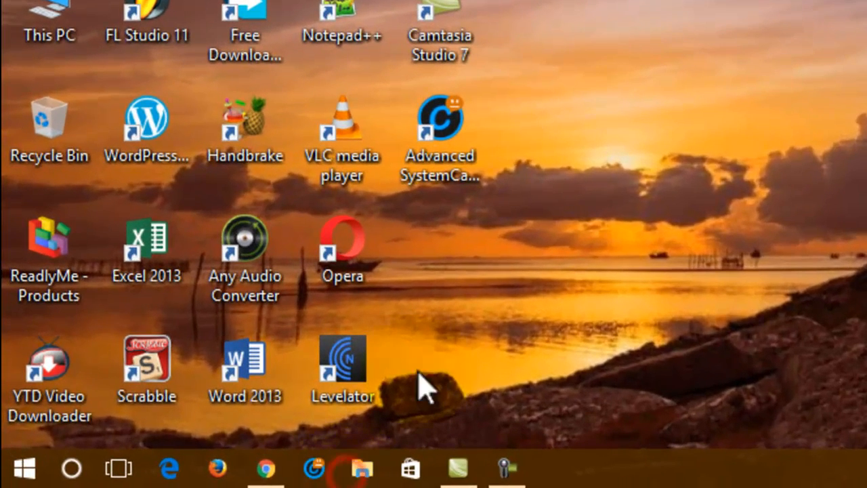
Step: Open File Explorer in the C:\xampplite folder
{"action": "key", "text": "super+e"}
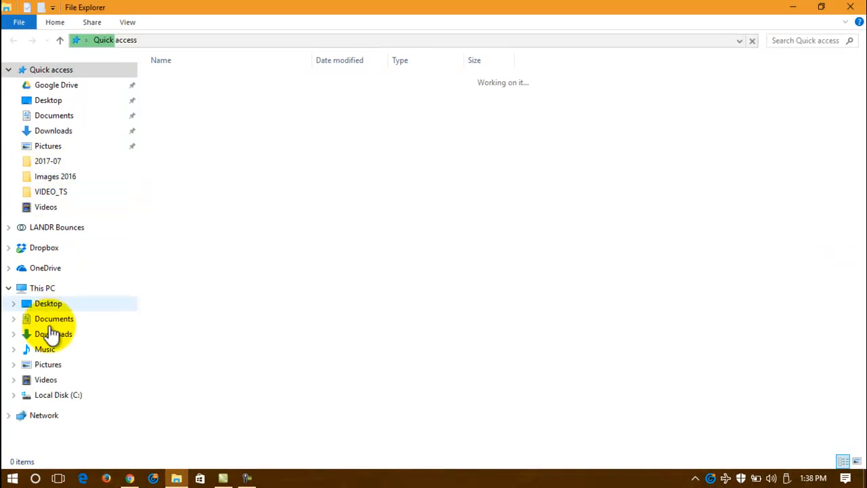
{"action": "left_click", "coordinate": [56, 400]}
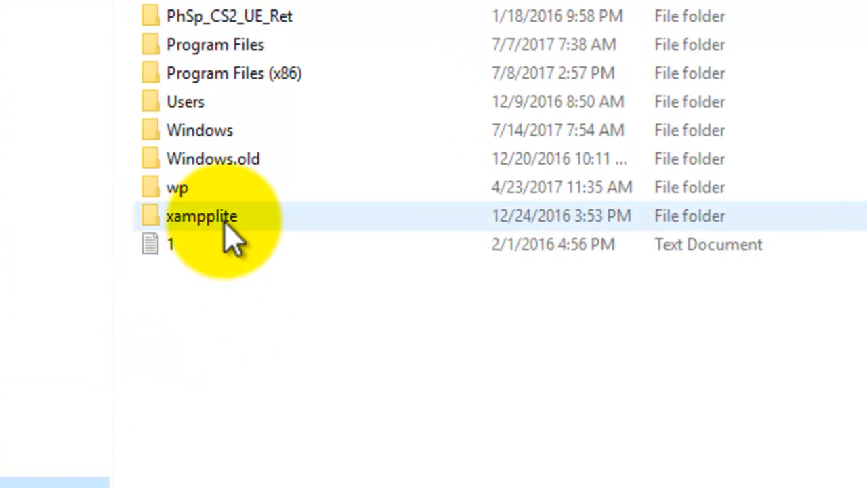
{"action": "double_click", "coordinate": [226, 225]}
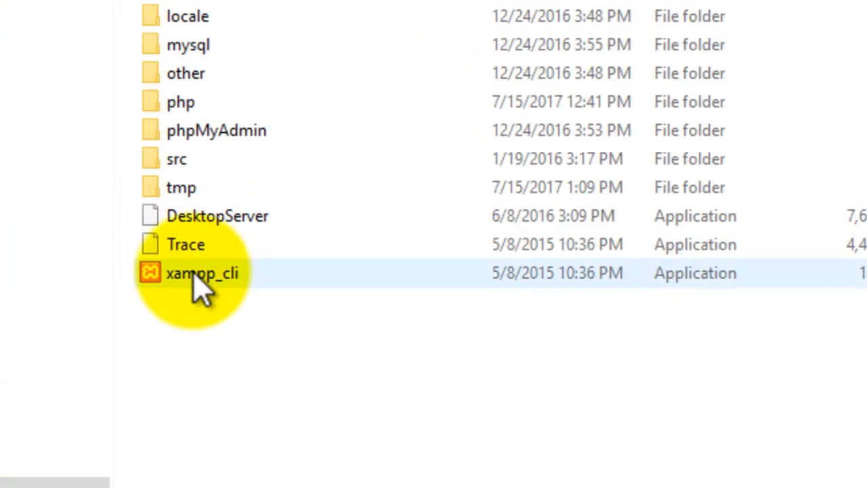
Step: Send the DesktopServer application to the desktop as a shortcut and close Explorer
{"action": "left_click", "coordinate": [255, 217]}
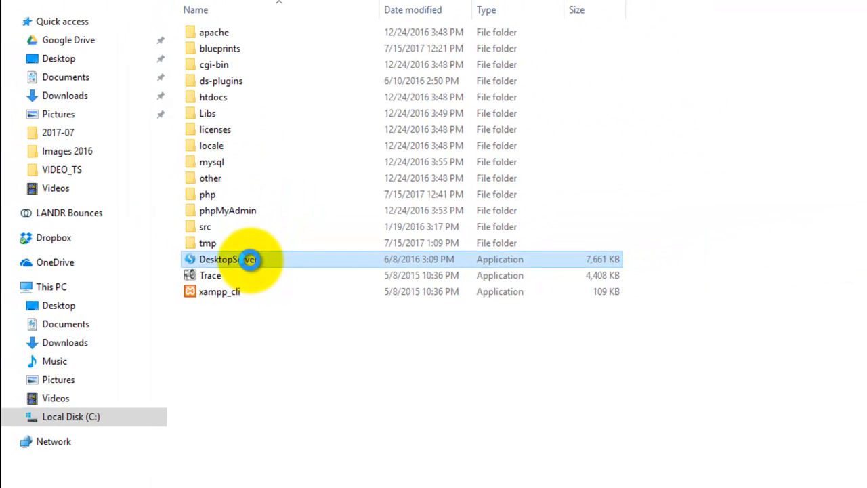
{"action": "right_click", "coordinate": [249, 259]}
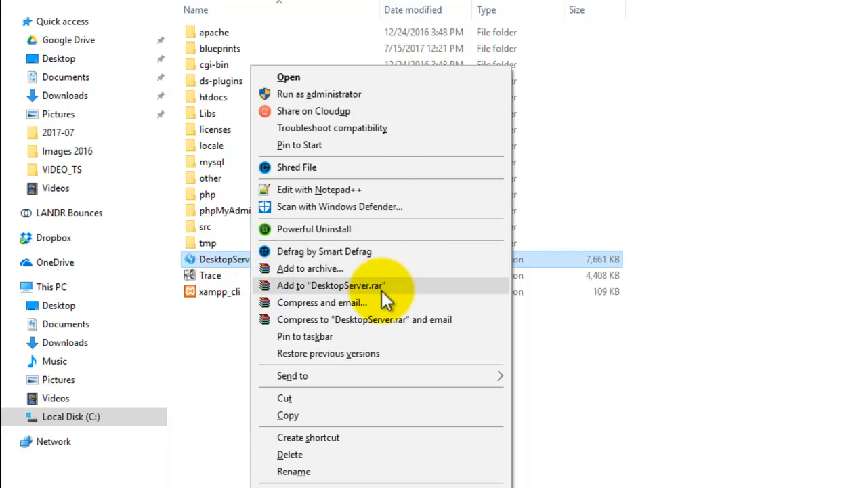
{"action": "mouse_move", "coordinate": [373, 378]}
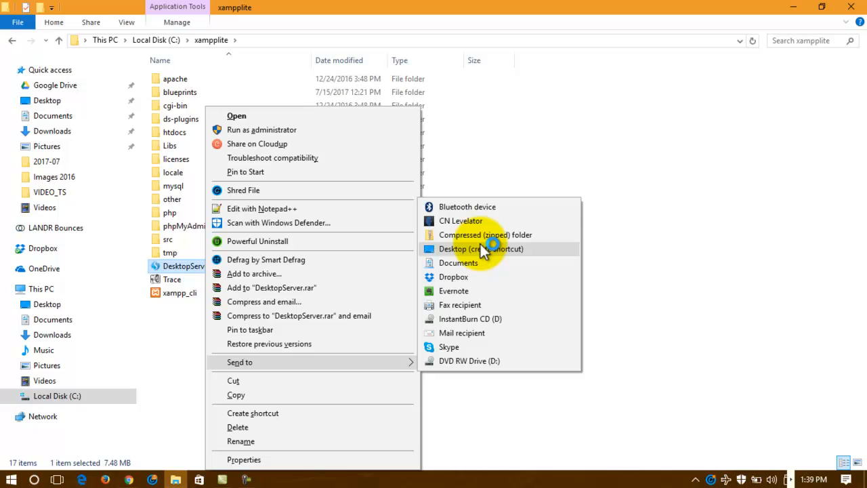
{"action": "left_click", "coordinate": [679, 191]}
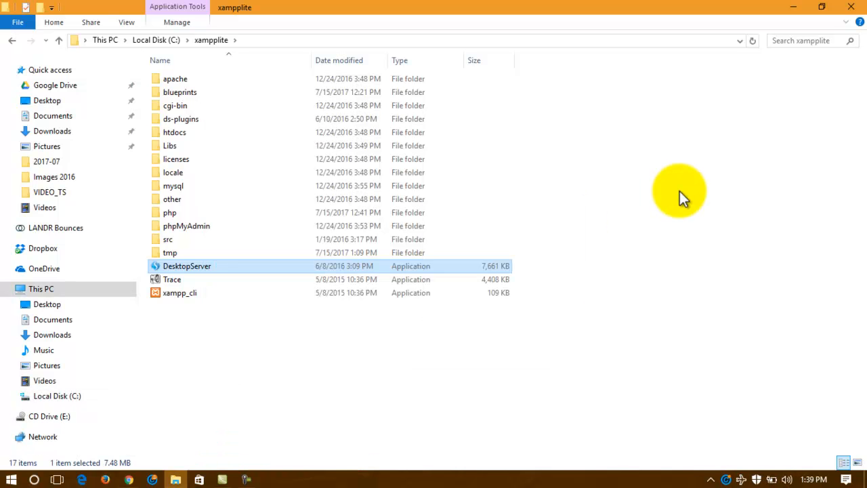
{"action": "left_click", "coordinate": [680, 191]}
{"action": "left_click", "coordinate": [851, 7]}
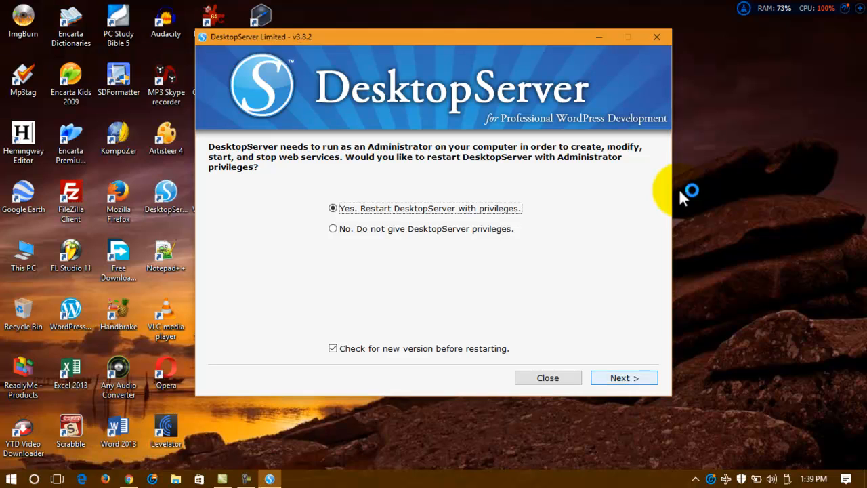
Step: Restart DesktopServer as administrator and proceed with 'Create a new development website'
{"action": "key", "text": "Tab"}
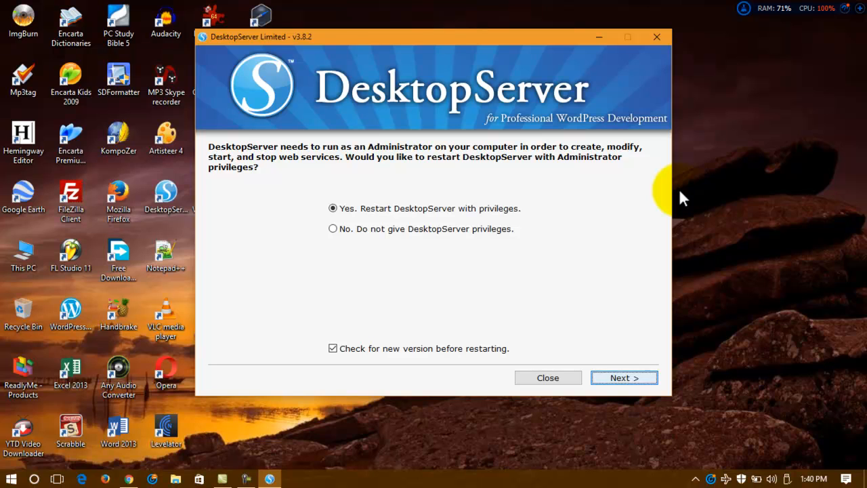
{"action": "key", "text": "Return"}
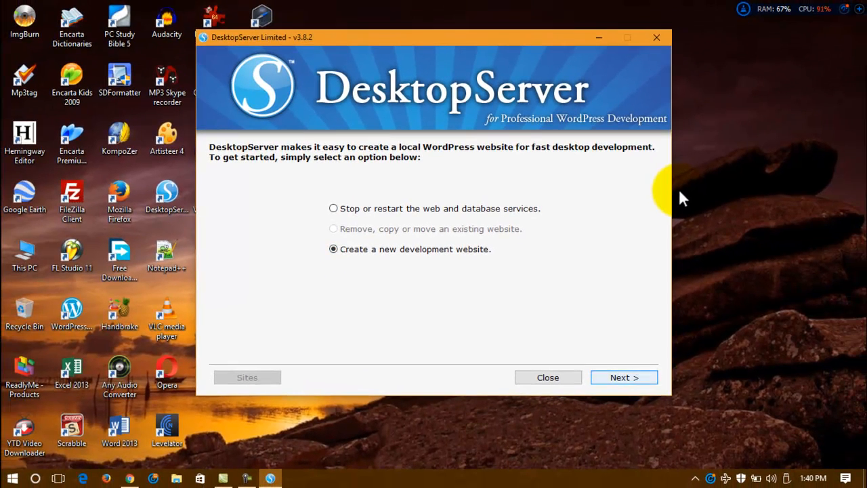
{"action": "key", "text": "Return"}
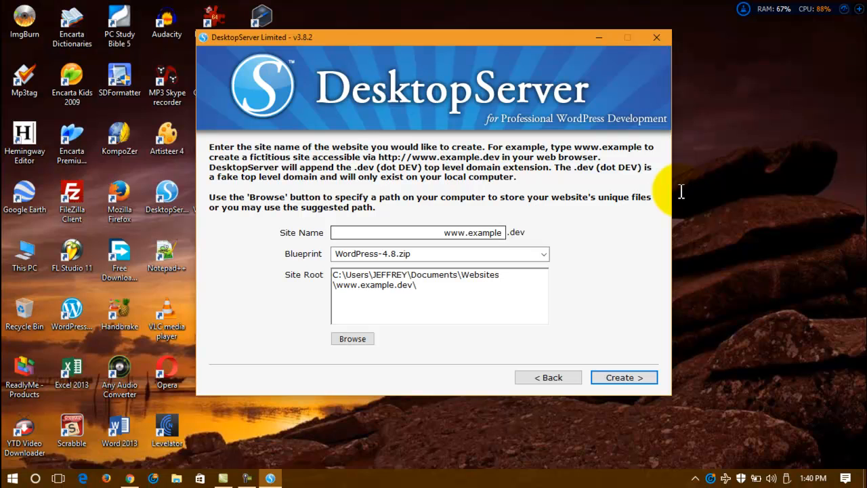
Step: Name the site wpclinic, keep the WordPress-4.8.zip blueprint, and create it
{"action": "key", "text": "ctrl+shift+Left"}
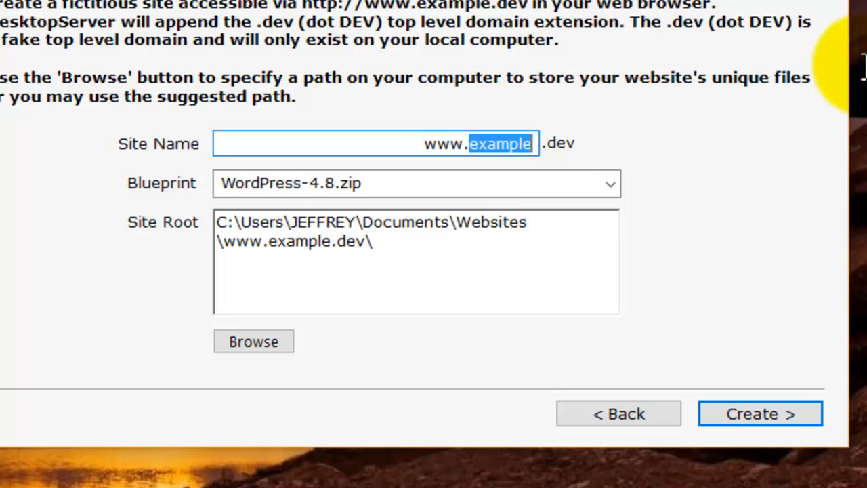
{"action": "type", "text": "wp"}
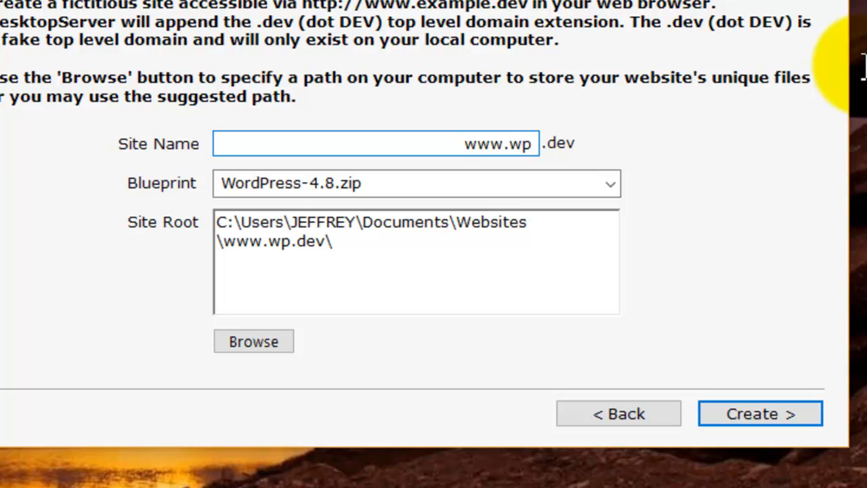
{"action": "type", "text": "clinic"}
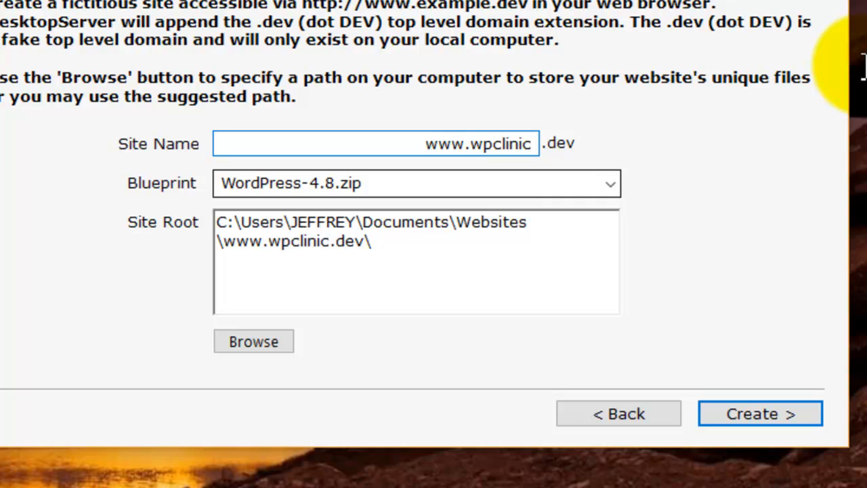
{"action": "key", "text": "Tab"}
{"action": "key", "text": "alt+Down"}
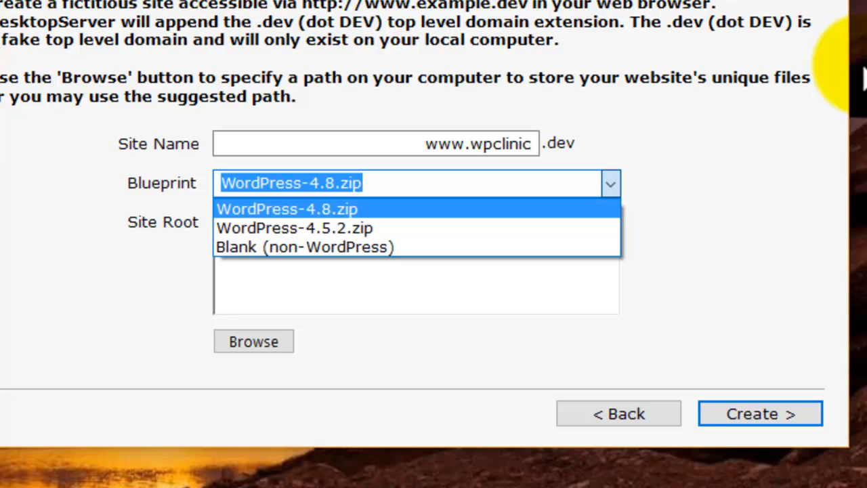
{"action": "left_click", "coordinate": [863, 66]}
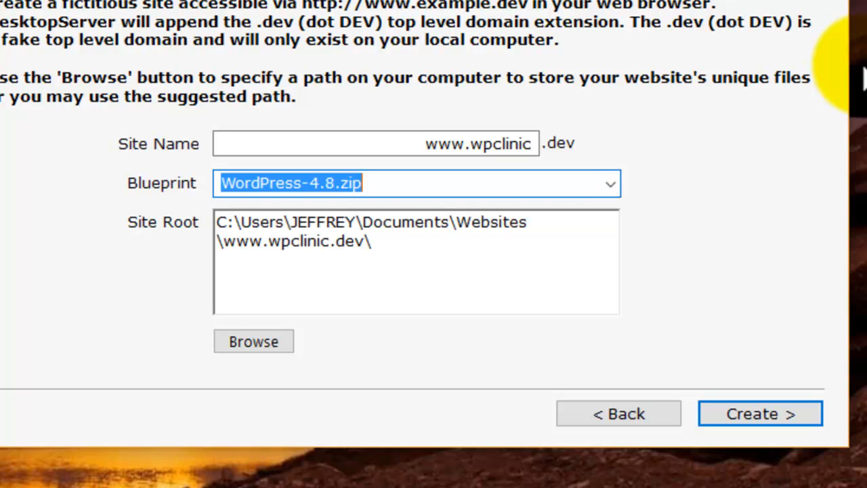
{"action": "key", "text": "Return"}
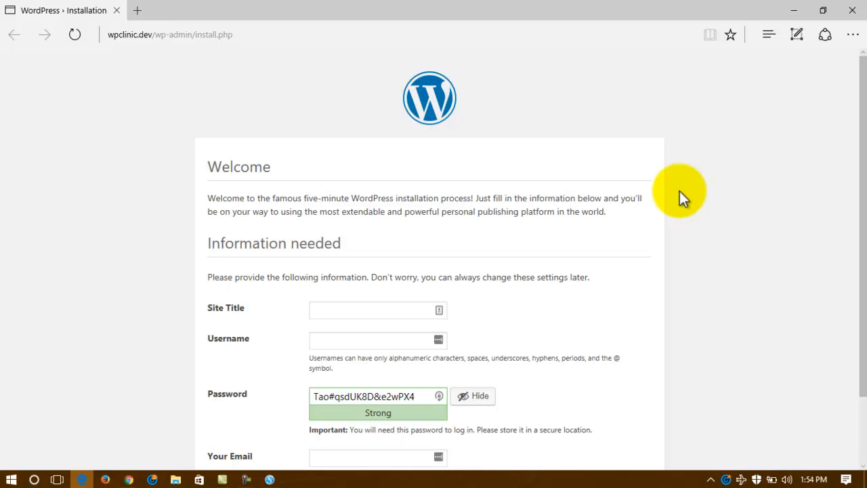
Step: Enter 'WP Clinic' as the Site Title and 2017 as the username
{"action": "scroll", "coordinate": [681, 198], "scroll_direction": "down", "scroll_amount": 1}
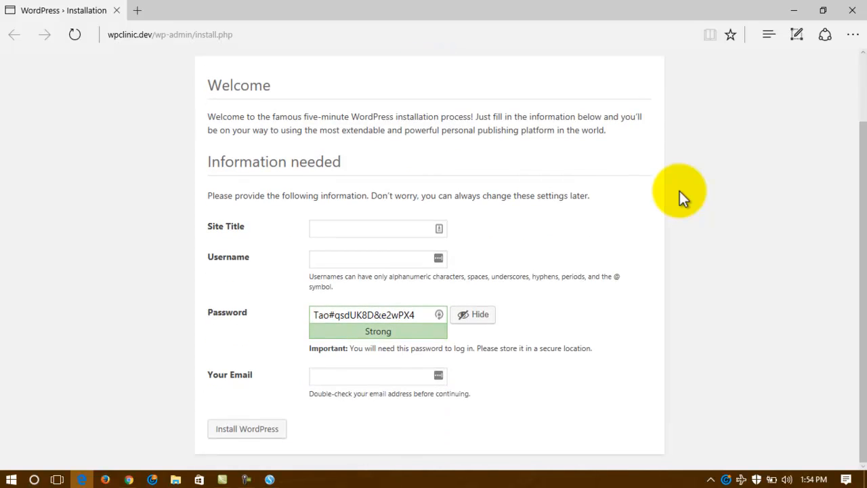
{"action": "key", "text": "Tab"}
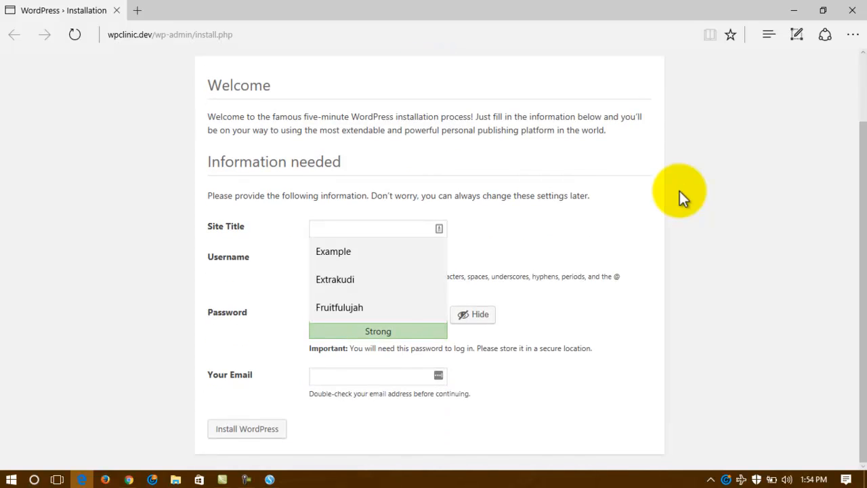
{"action": "type", "text": "WP Cli"}
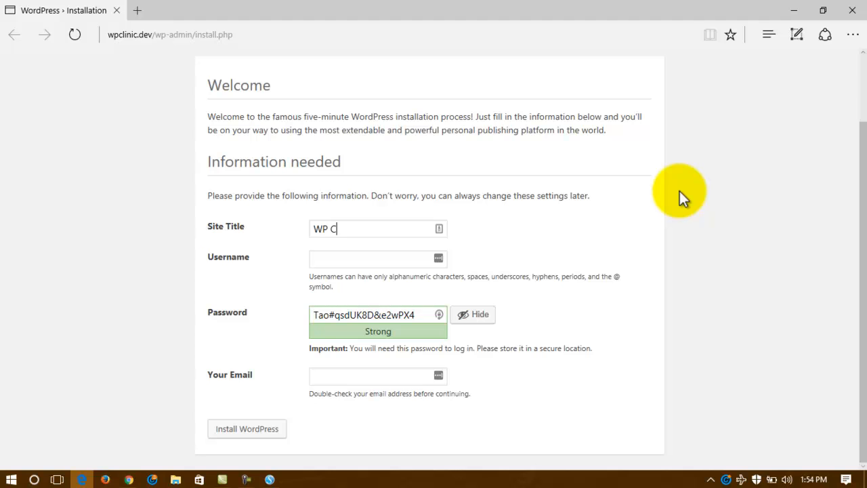
{"action": "type", "text": "nic"}
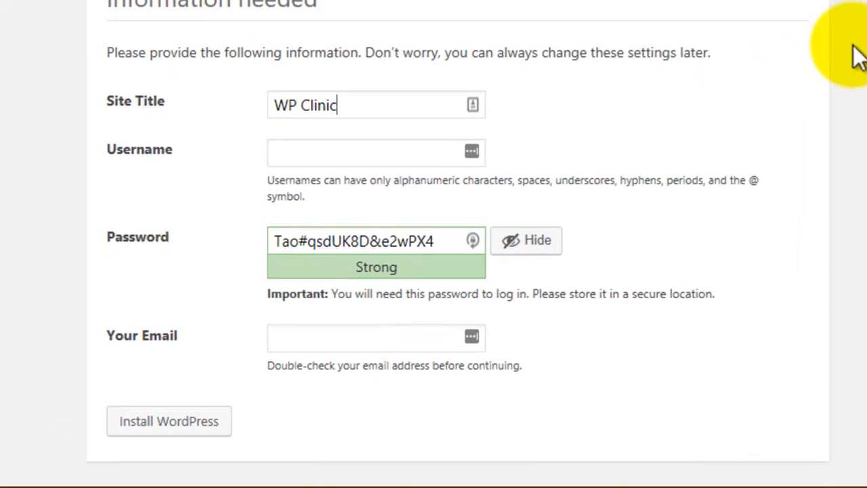
{"action": "key", "text": "Tab"}
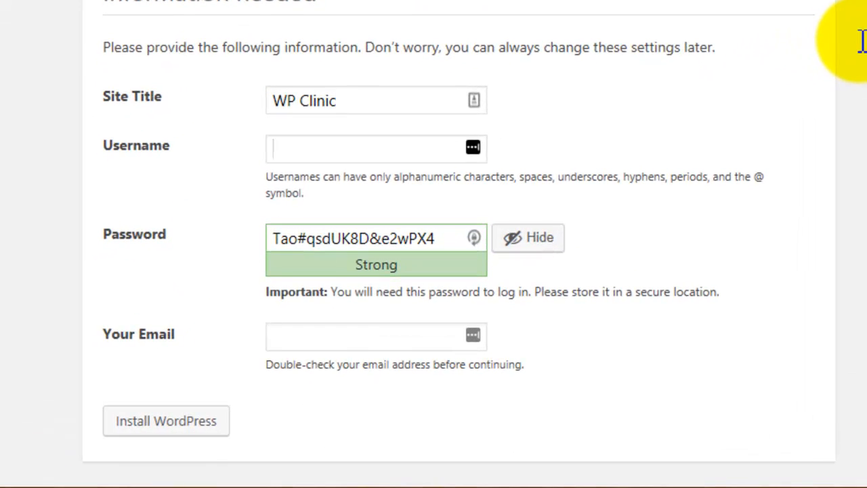
{"action": "type", "text": "2"}
{"action": "type", "text": "917"}
{"action": "key", "text": "BackSpace"}
{"action": "key", "text": "BackSpace"}
{"action": "type", "text": "017"}
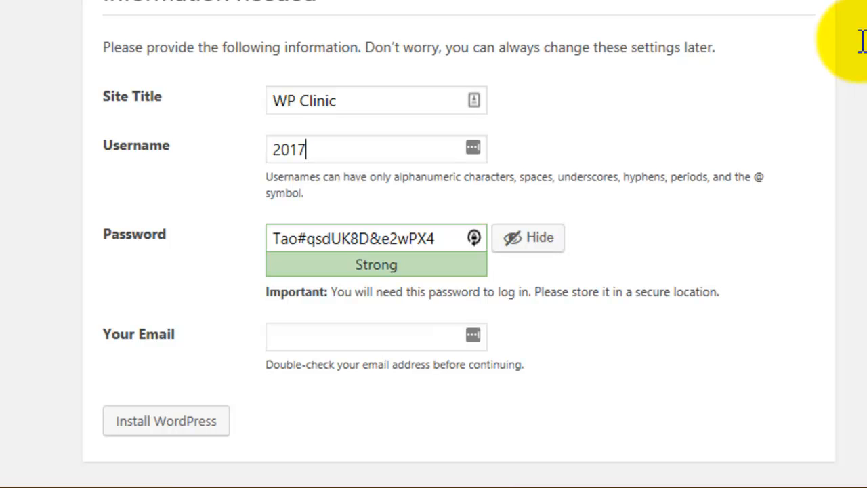
Step: Copy the suggested password, hide it, and type a custom strong password instead
{"action": "key", "text": "Tab"}
{"action": "key", "text": "ctrl+a"}
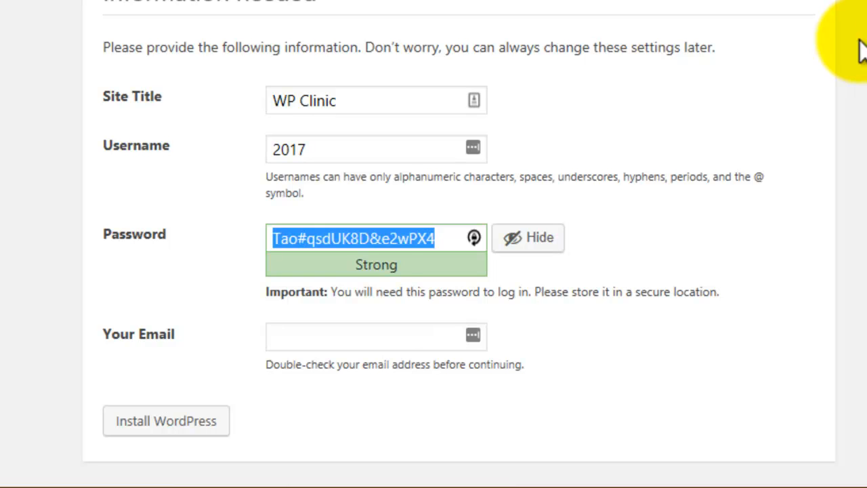
{"action": "key", "text": "Menu"}
{"action": "key", "text": "Down"}
{"action": "key", "text": "Down"}
{"action": "key", "text": "Down"}
{"action": "key", "text": "Return"}
{"action": "left_click", "coordinate": [528, 237]}
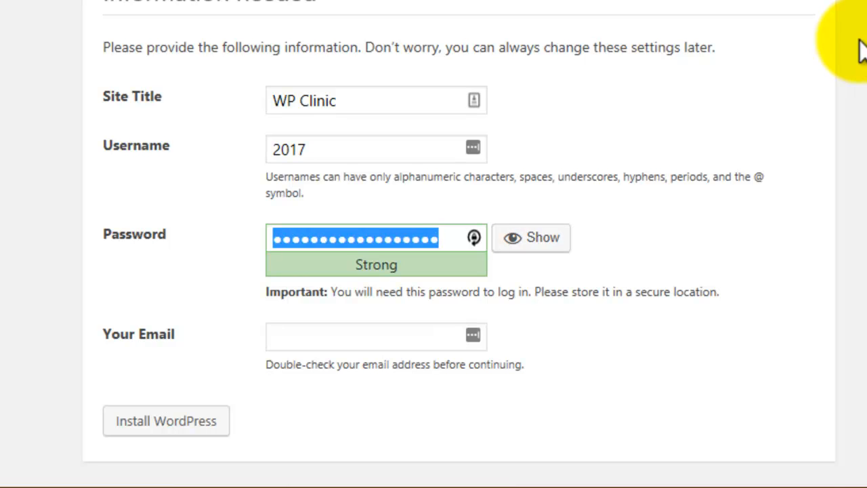
{"action": "type", "text": "••••"}
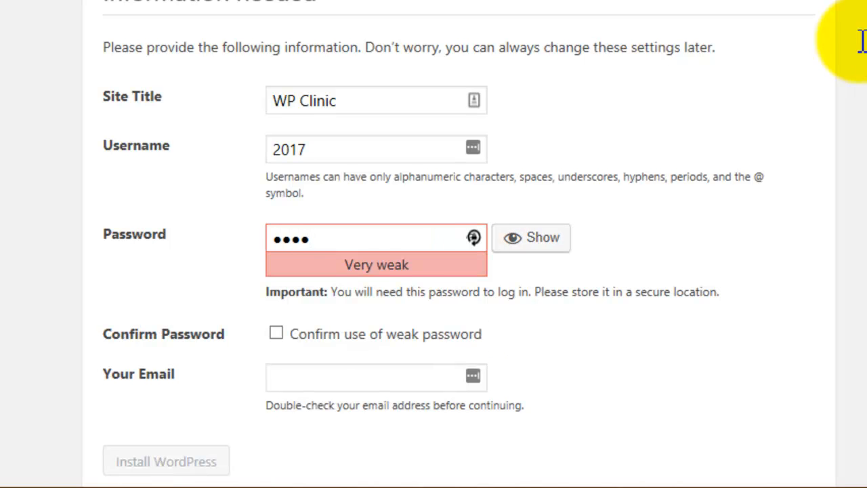
{"action": "type", "text": "••••"}
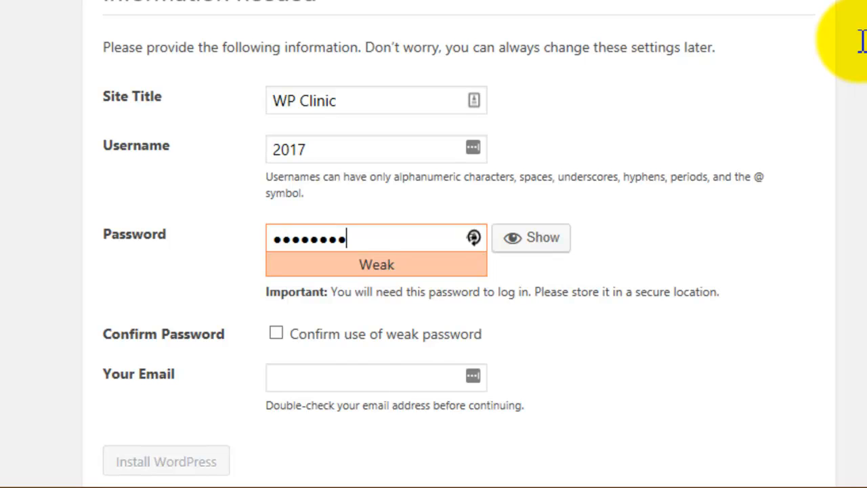
{"action": "type", "text": "•••"}
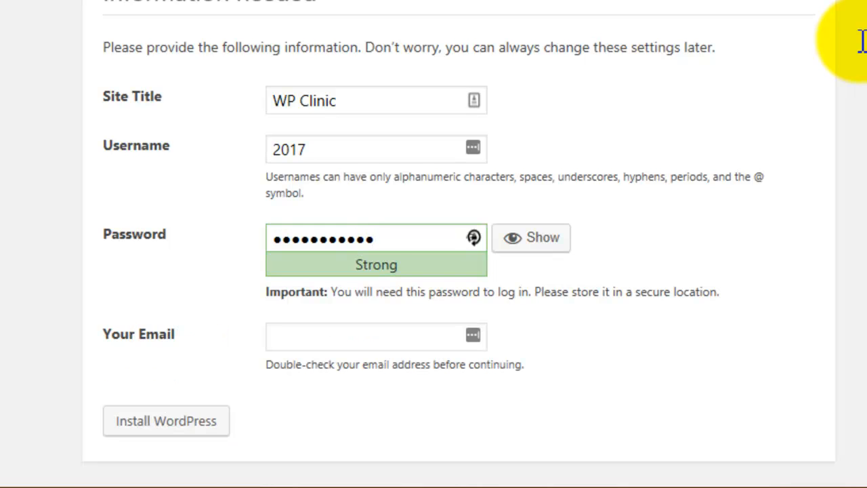
{"action": "type", "text": "••••"}
{"action": "key", "text": "BackSpace"}
{"action": "key", "text": "BackSpace"}
{"action": "key", "text": "BackSpace"}
{"action": "key", "text": "BackSpace"}
{"action": "key", "text": "BackSpace"}
{"action": "key", "text": "BackSpace"}
{"action": "key", "text": "BackSpace"}
{"action": "key", "text": "BackSpace"}
{"action": "key", "text": "BackSpace"}
{"action": "key", "text": "BackSpace"}
{"action": "key", "text": "BackSpace"}
{"action": "key", "text": "BackSpace"}
{"action": "key", "text": "BackSpace"}
{"action": "key", "text": "BackSpace"}
{"action": "key", "text": "BackSpace"}
{"action": "type", "text": "•"}
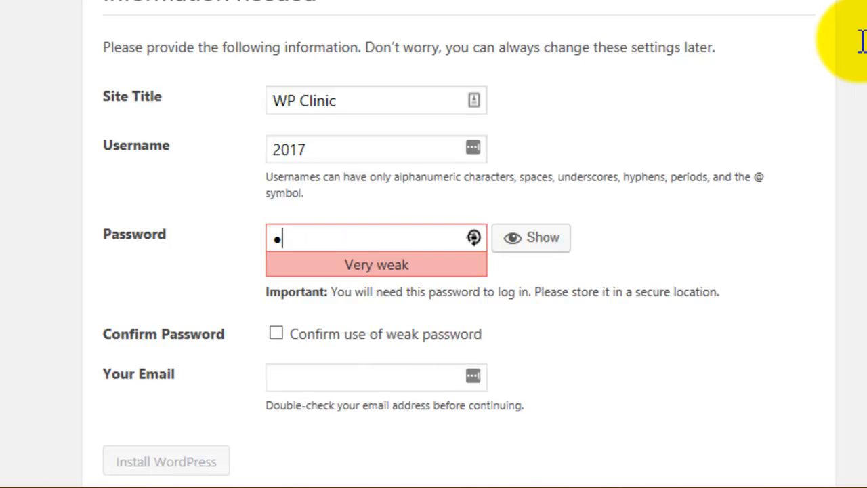
{"action": "type", "text": "•••••••••"}
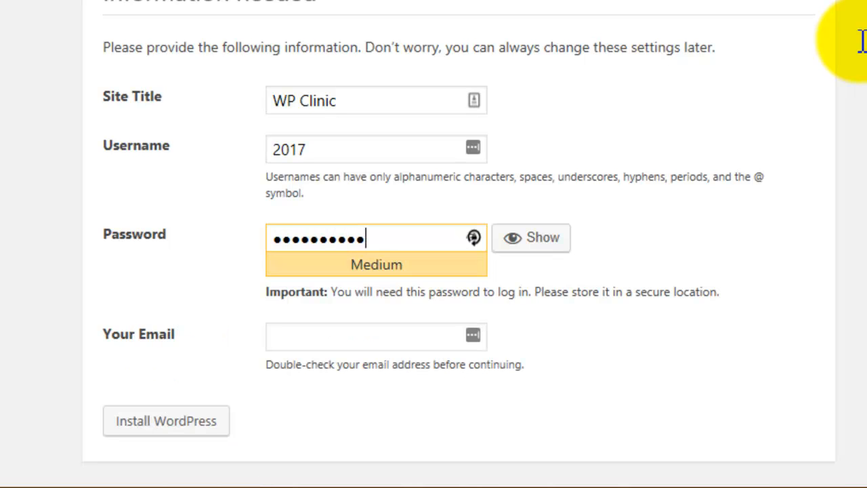
{"action": "type", "text": "••••"}
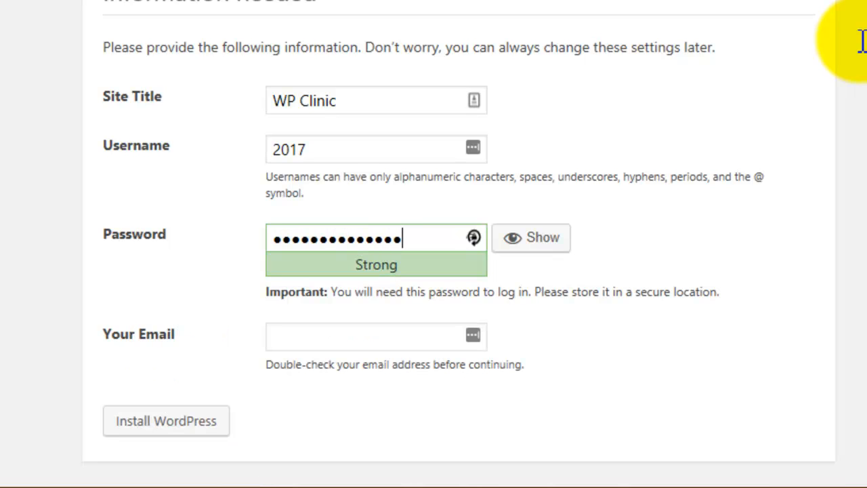
{"action": "type", "text": "•"}
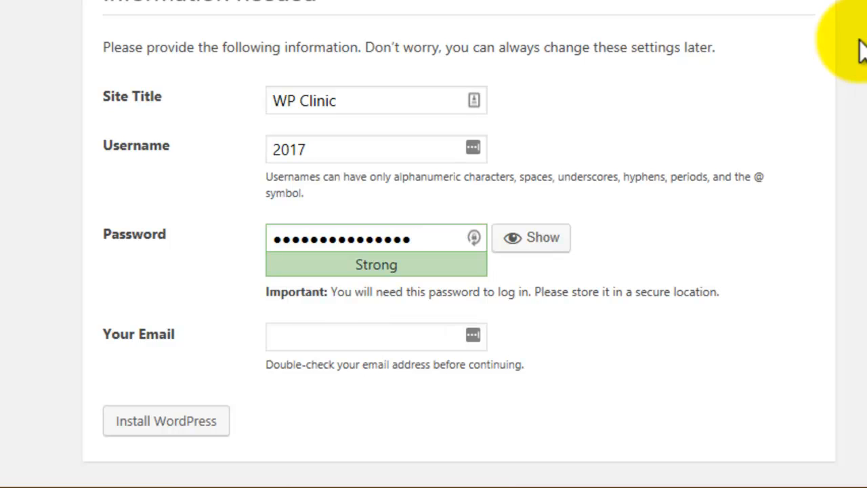
{"action": "key", "text": "Tab"}
{"action": "key", "text": "Tab"}
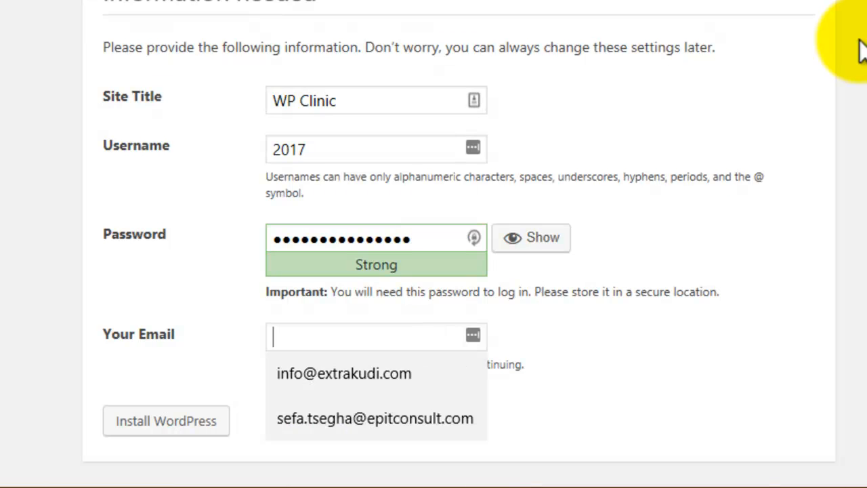
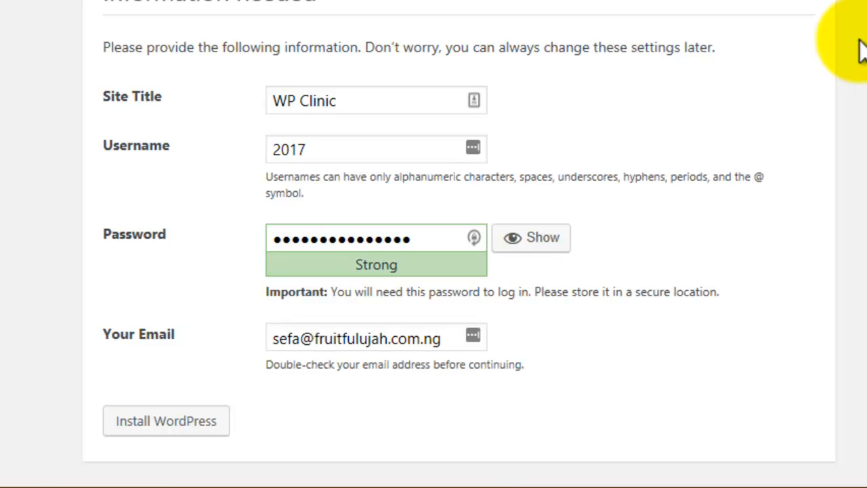
Step: Enter the admin e-mail address, run Install WordPress, and let the browser save the password
{"action": "key", "text": "Tab"}
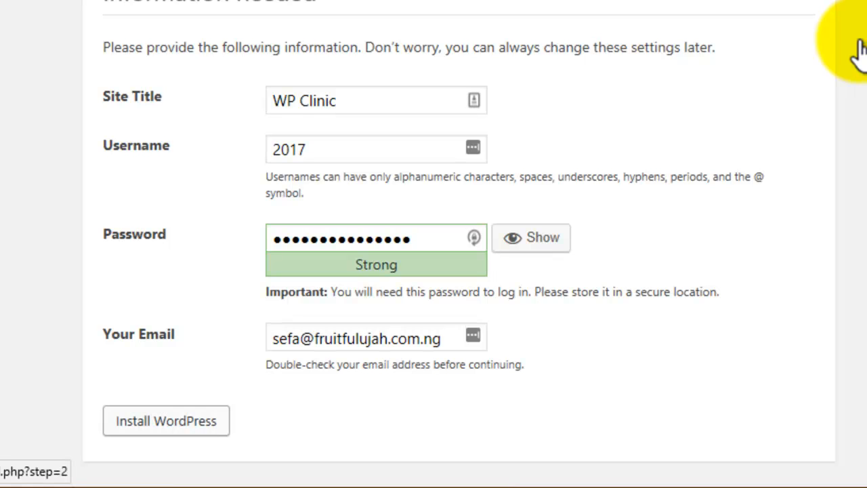
{"action": "key", "text": "Return"}
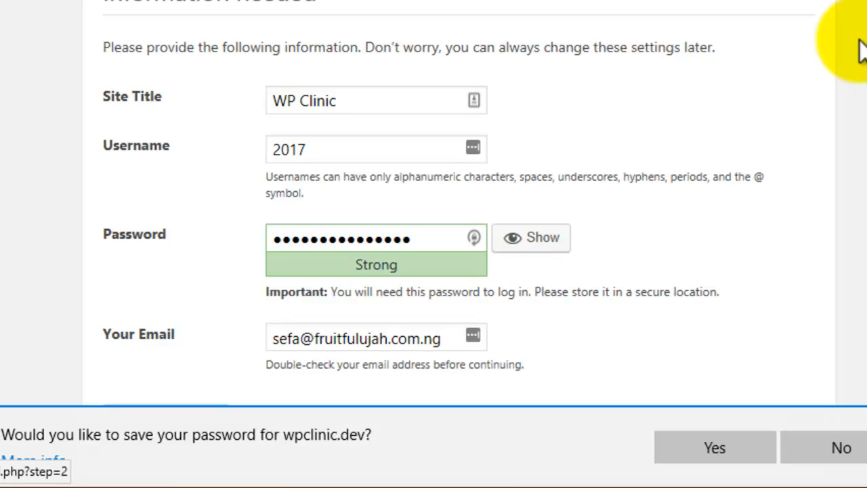
{"action": "key", "text": "Tab"}
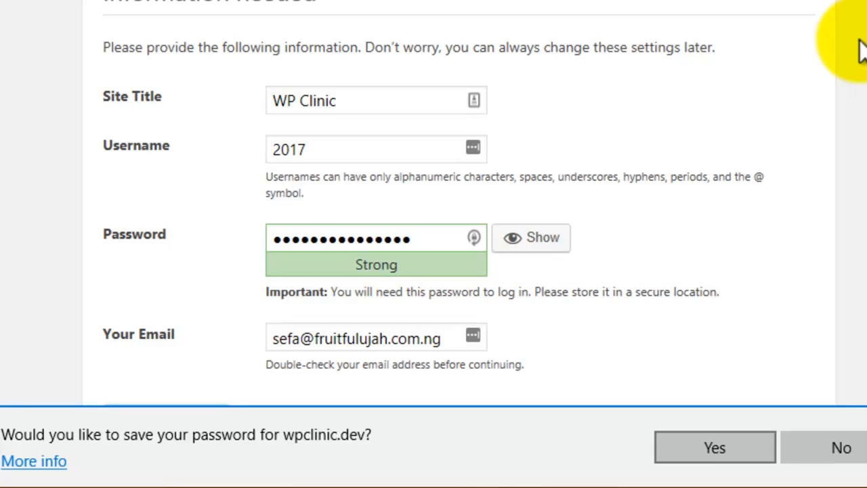
{"action": "key", "text": "Return"}
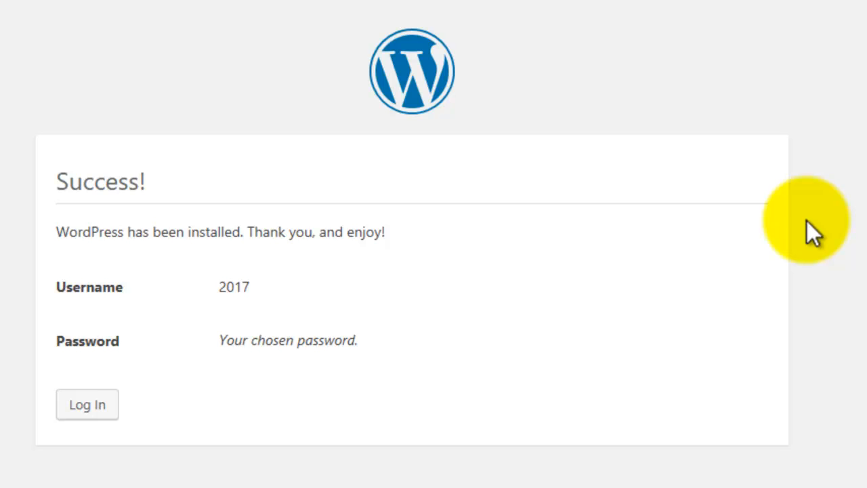
Step: Continue from the installation Success page to the wpclinic.dev login form
{"action": "key", "text": "Tab"}
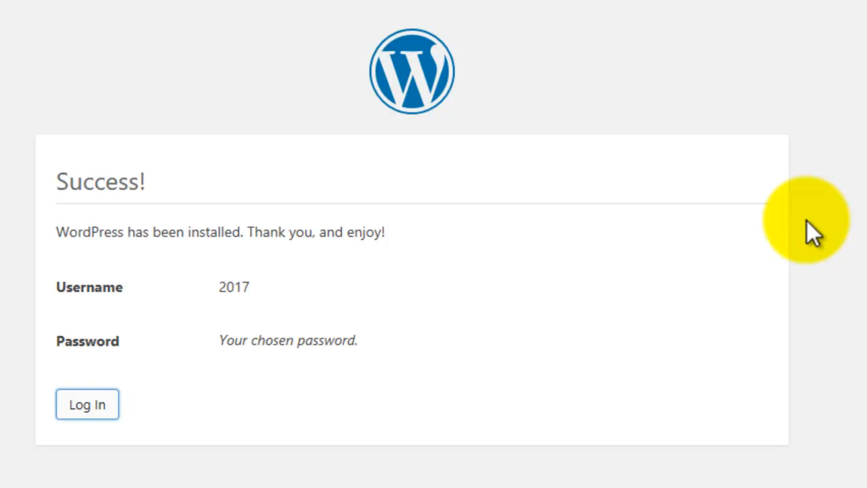
{"action": "key", "text": "Return"}
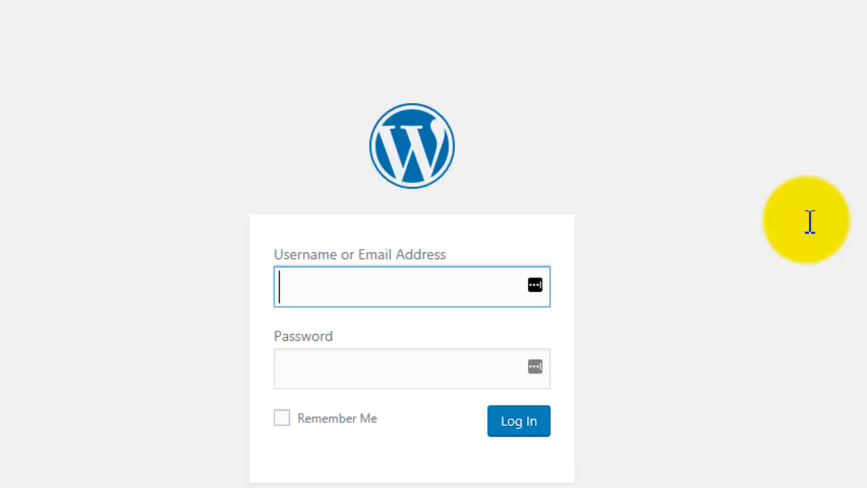
Step: Sign in as 2017 using the browser's saved username and password
{"action": "type", "text": "2"}
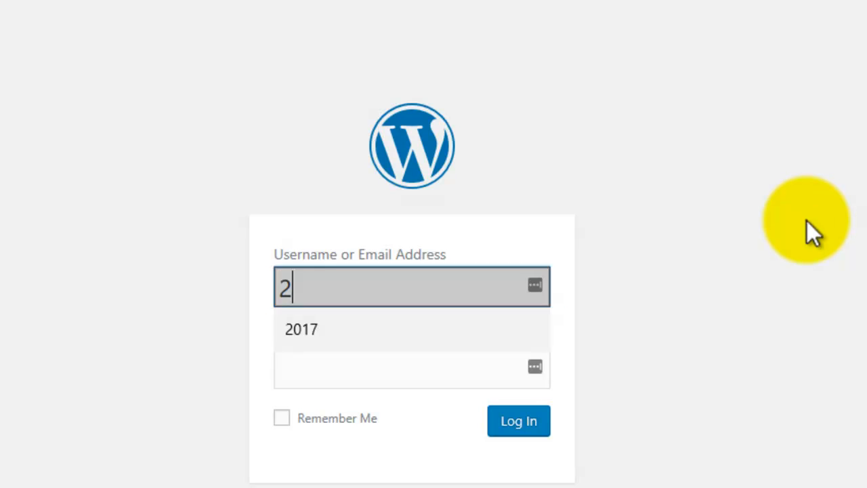
{"action": "key", "text": "Down"}
{"action": "key", "text": "Return"}
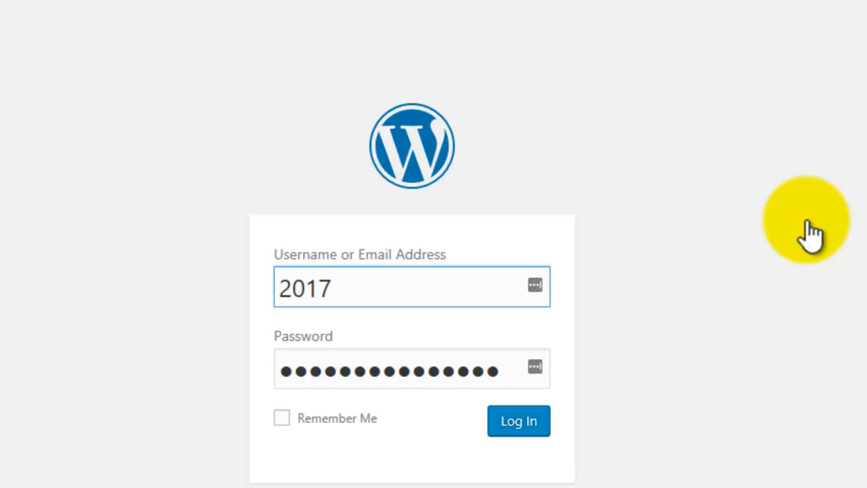
{"action": "key", "text": "Return"}
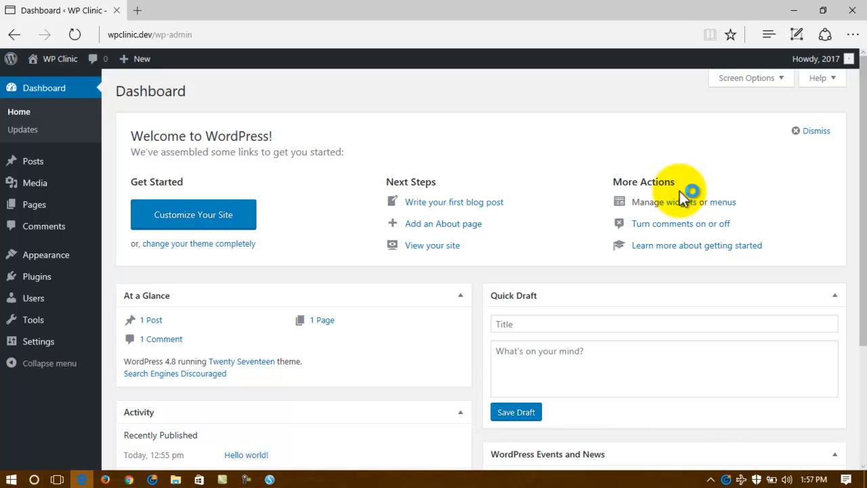
Step: Scroll through the WP Clinic Dashboard widgets and return to the top
{"action": "scroll", "coordinate": [684, 197], "scroll_direction": "down", "scroll_amount": 3}
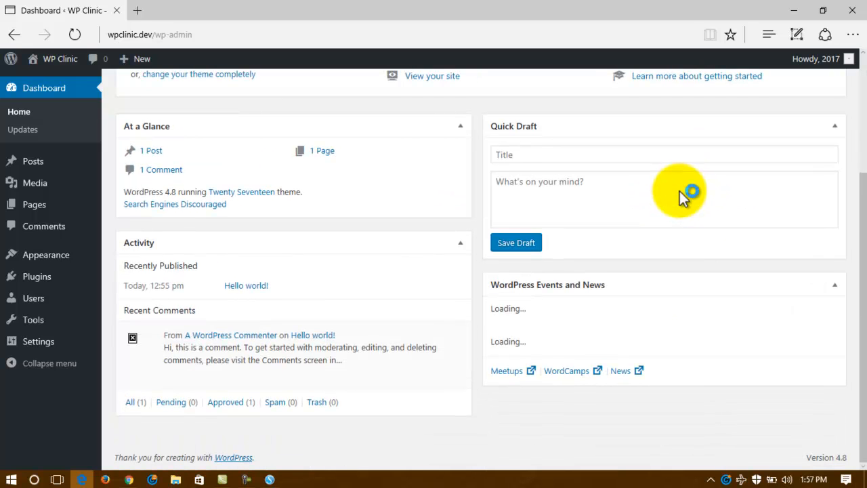
{"action": "scroll", "coordinate": [685, 195], "scroll_direction": "up", "scroll_amount": 3}
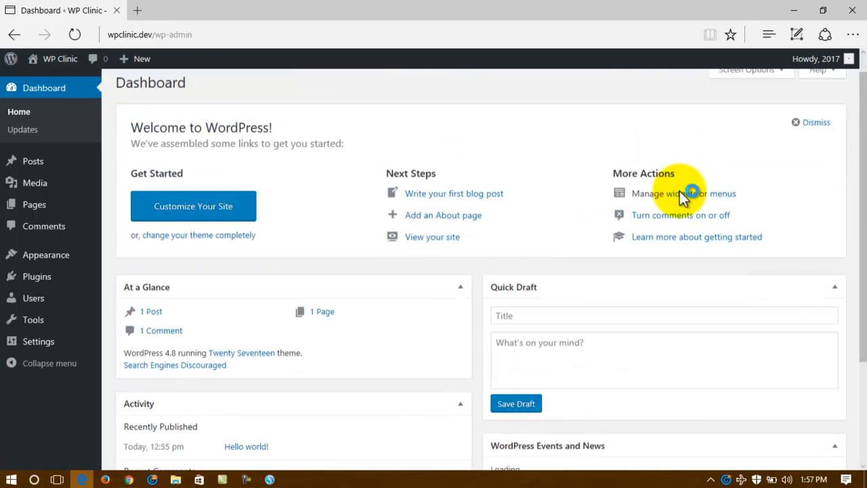